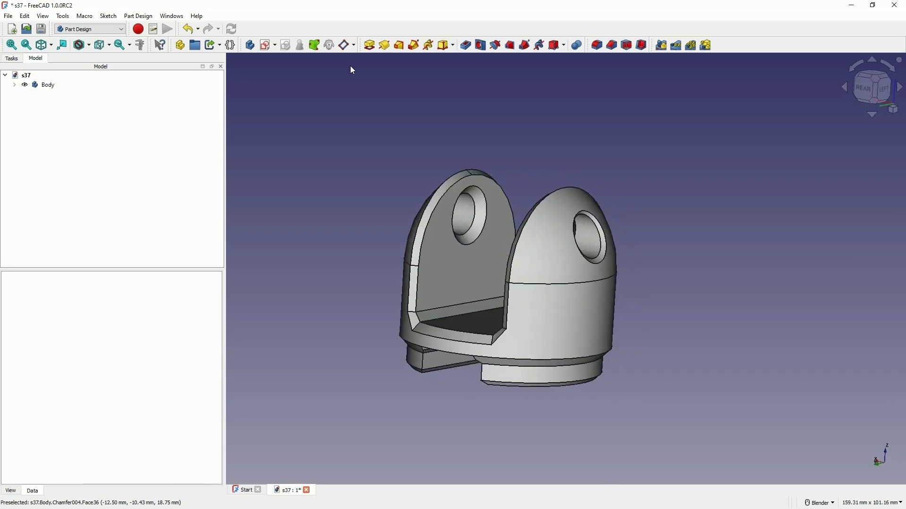
# Step: Create a new document and start a body sketch on the XZ plane
pyautogui.click(351, 67)
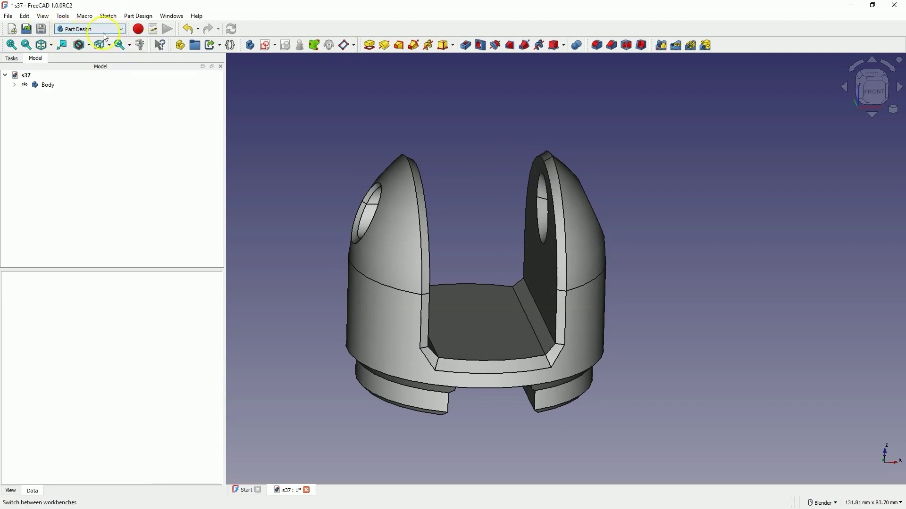
pyautogui.click(11, 33)
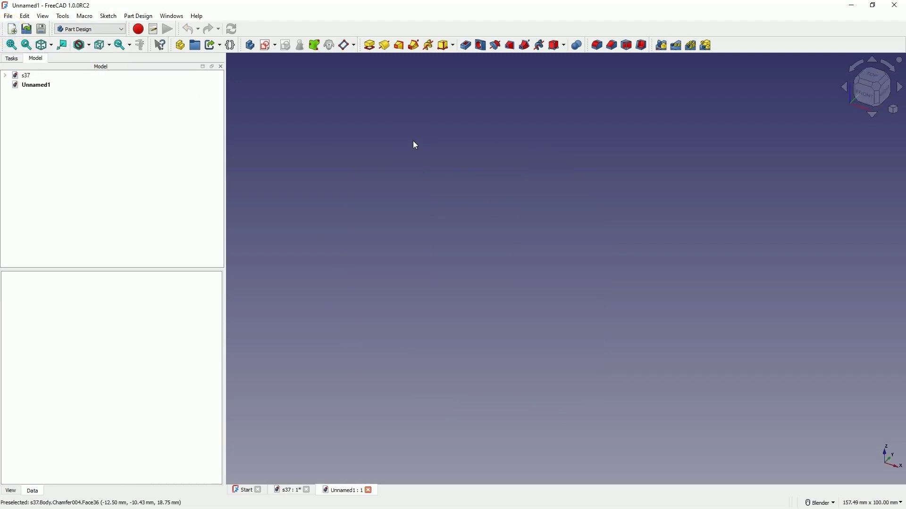
pyautogui.click(266, 48)
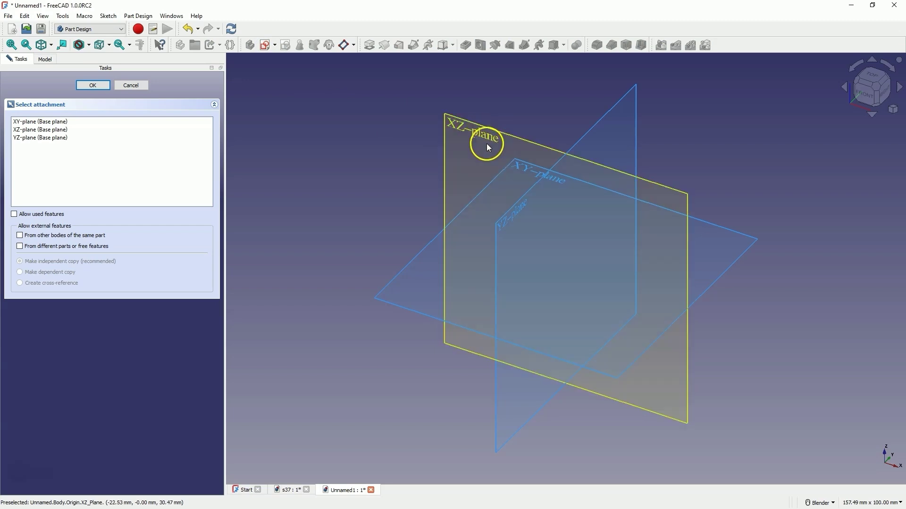
pyautogui.click(26, 131)
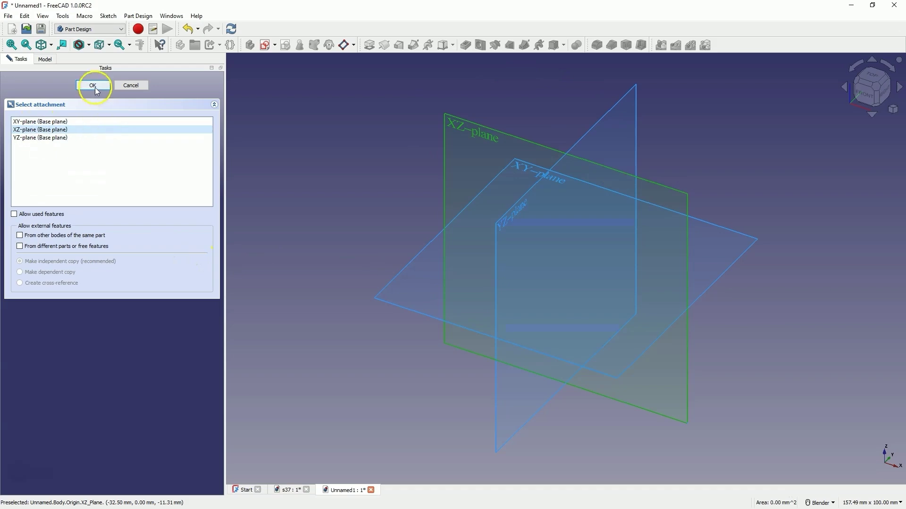
pyautogui.click(95, 87)
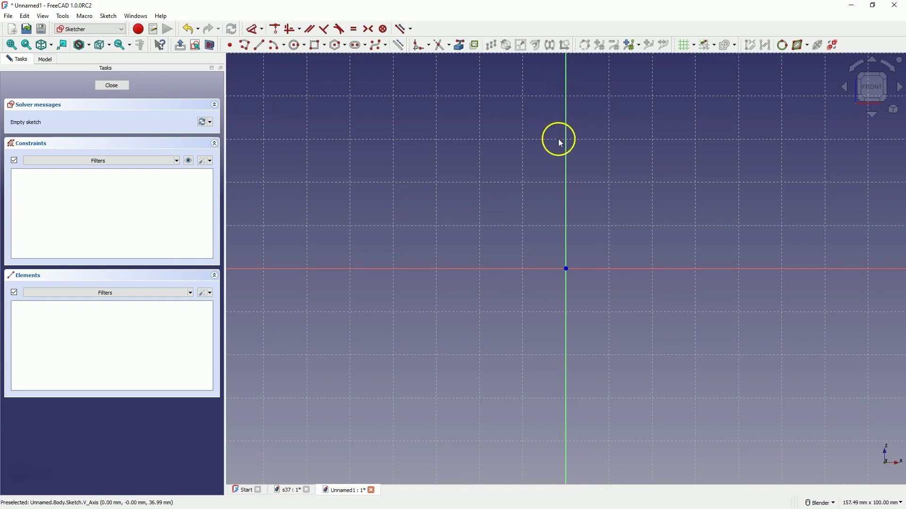
# Step: Sketch a 50 mm diameter circle centred on the vertical axis, above the origin
pyautogui.click(295, 45)
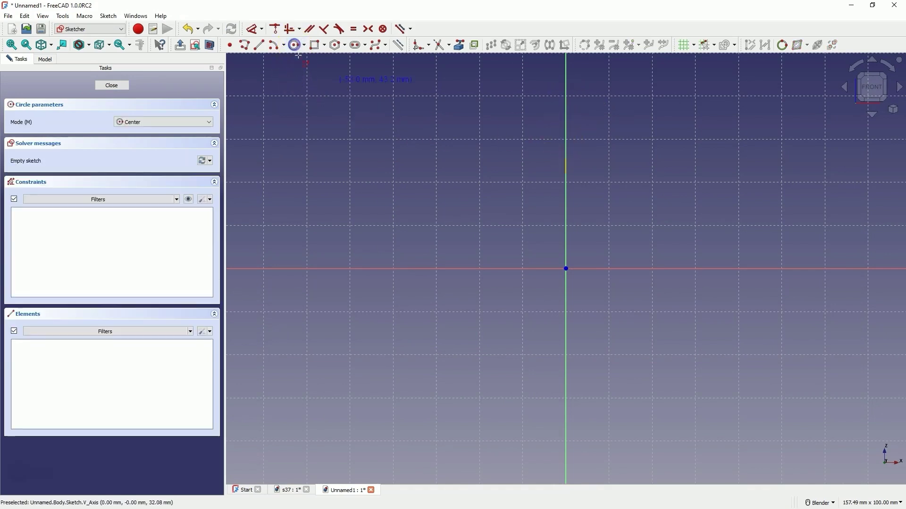
pyautogui.click(564, 95)
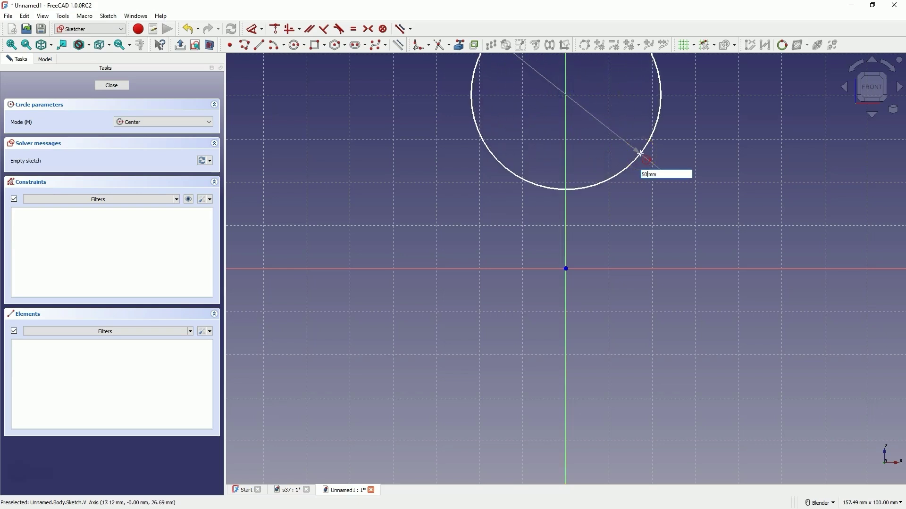
pyautogui.write('50')
pyautogui.press('Return')
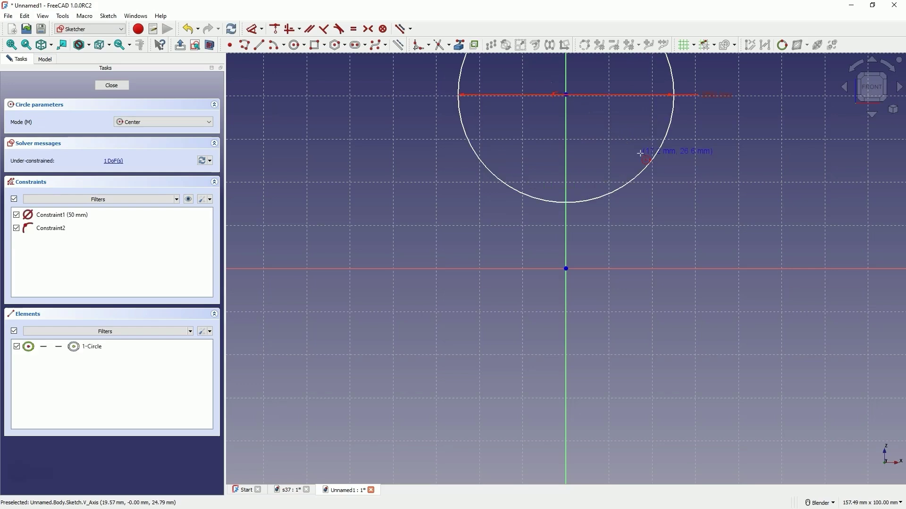
pyautogui.scroll(-2, 499, 253)
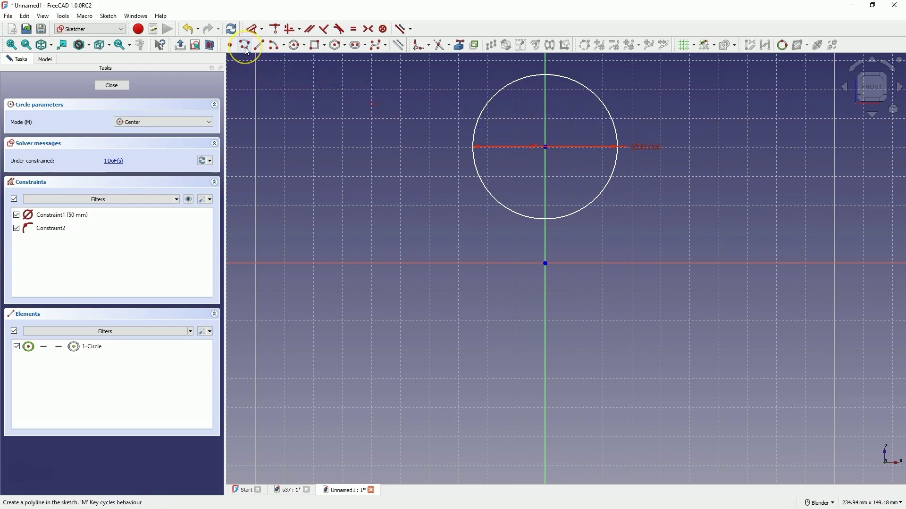
pyautogui.press('Escape')
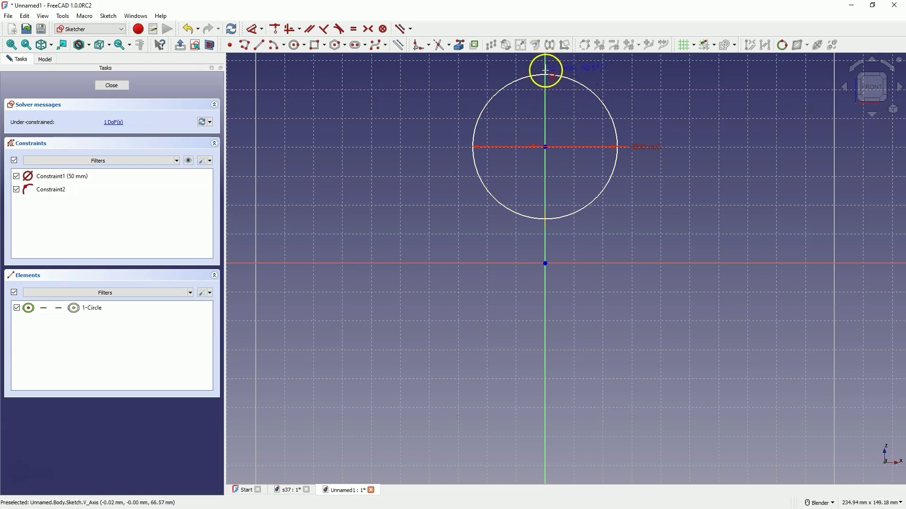
# Step: Draw a polyline from the vertical axis above the circle down to the origin, along the horizontal axis and vertically up to the circle's side
pyautogui.click(546, 263)
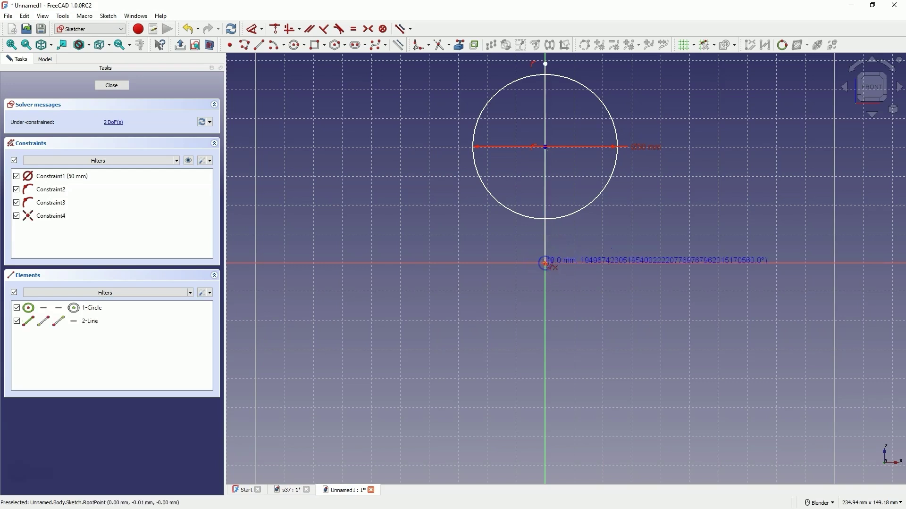
pyautogui.click(620, 263)
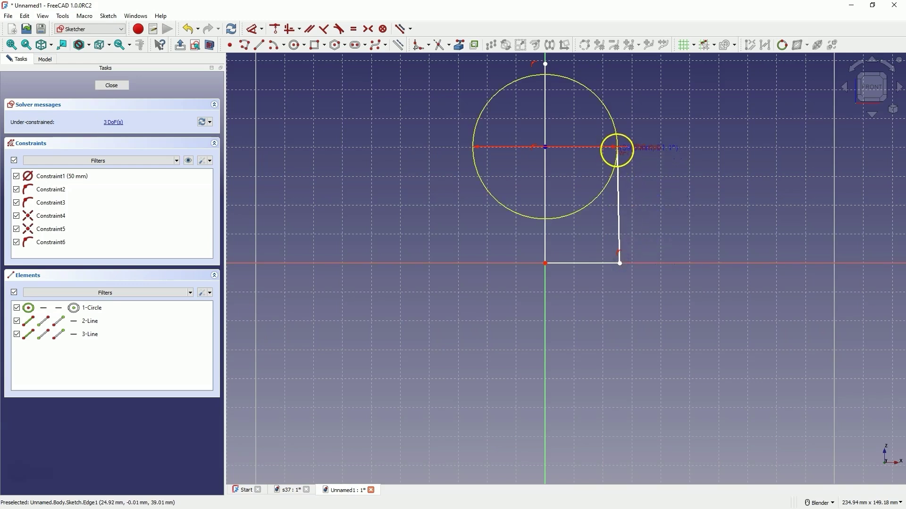
pyautogui.click(617, 150)
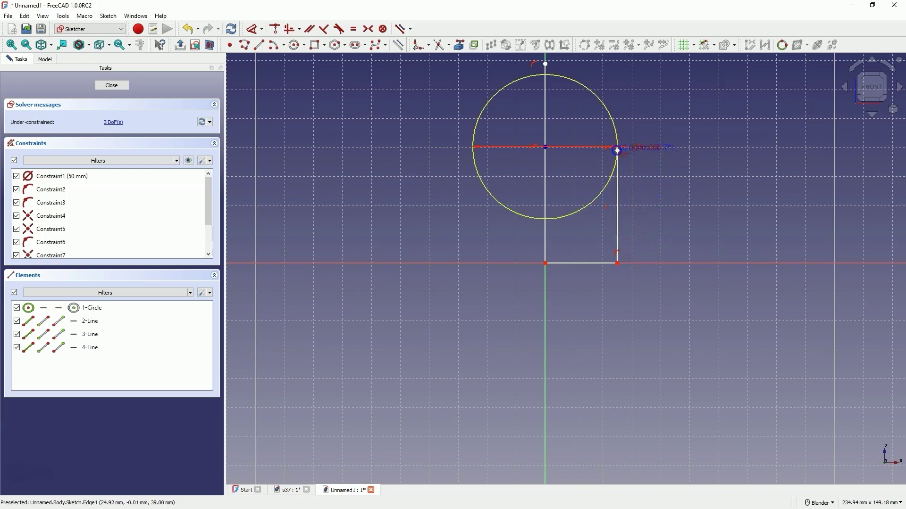
pyautogui.rightClick(646, 175)
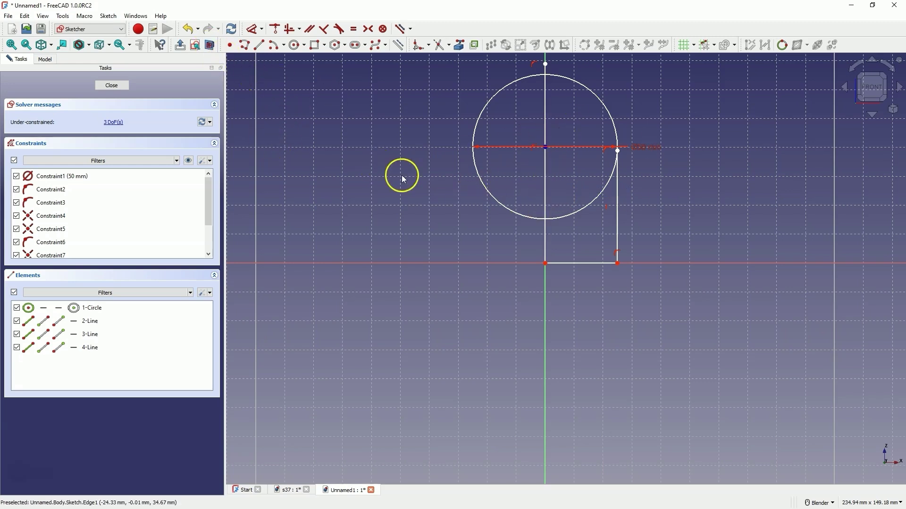
pyautogui.click(206, 161)
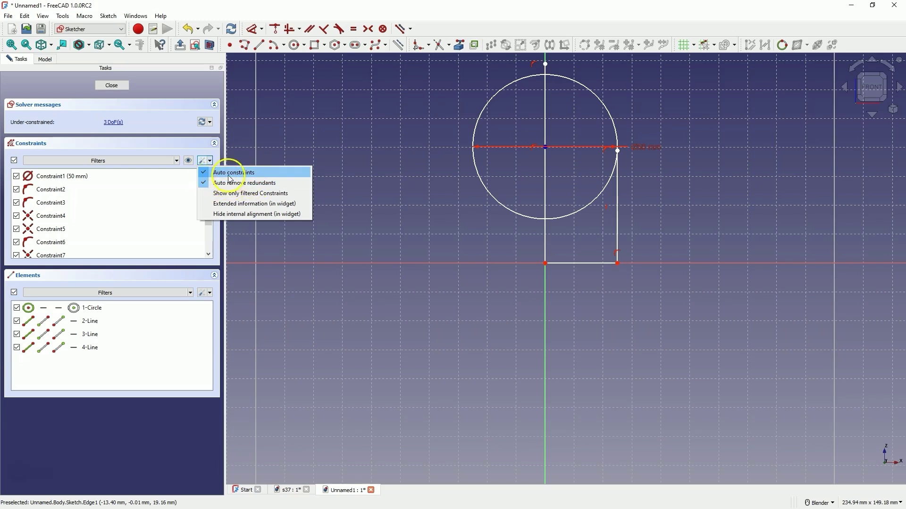
pyautogui.click(414, 121)
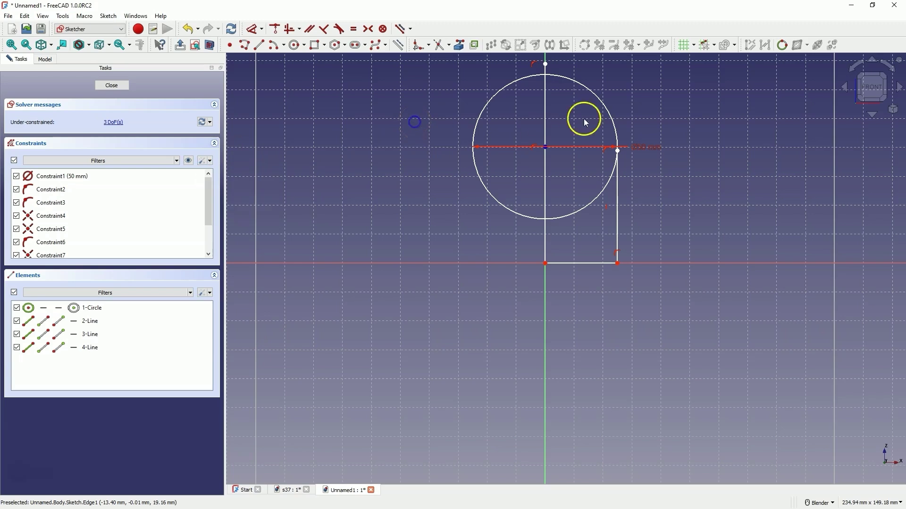
# Step: Constrain the upper endpoint of the polyline's centre line to lie on the circle
pyautogui.click(546, 64)
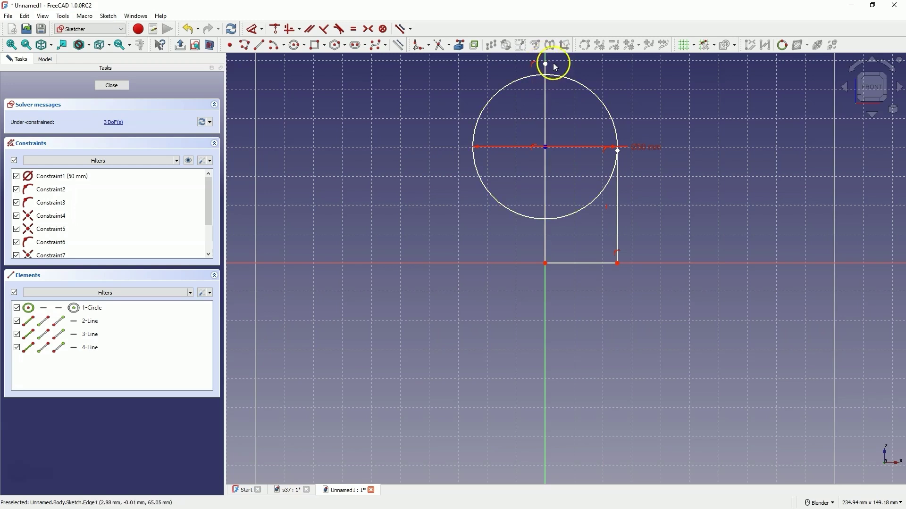
pyautogui.click(538, 153)
pyautogui.click(545, 263)
pyautogui.click(512, 76)
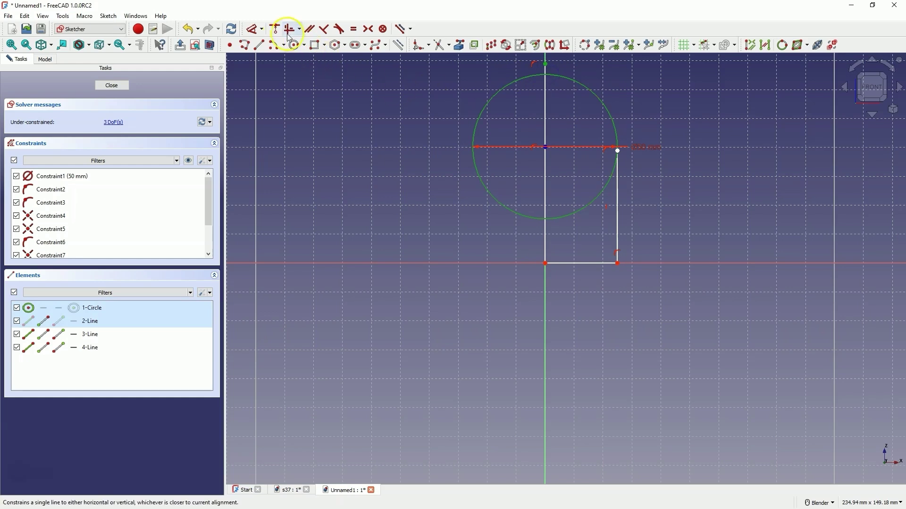
pyautogui.click(275, 29)
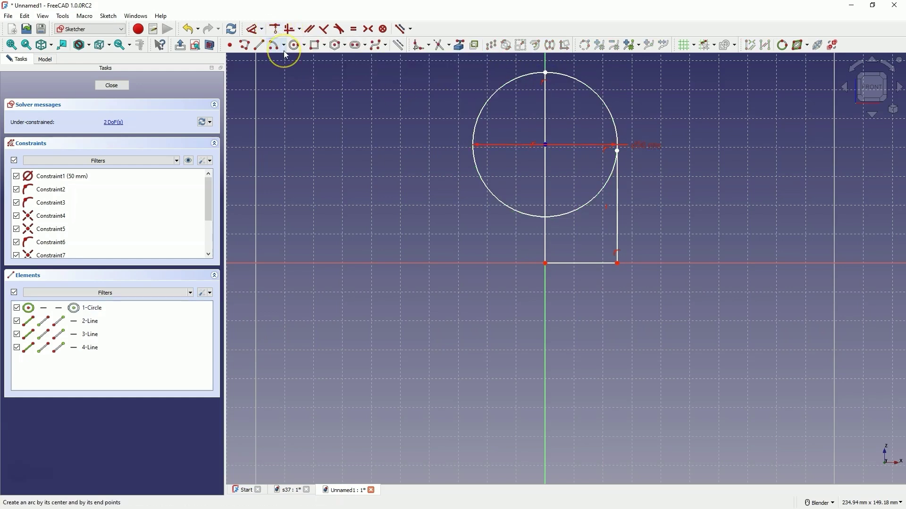
pyautogui.click(721, 235)
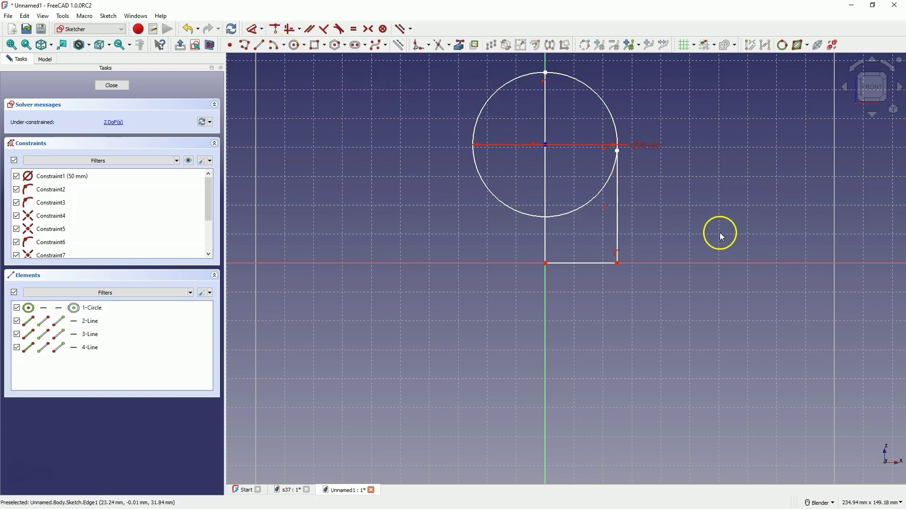
# Step: Align the outer vertical line's upper endpoint horizontally with the circle's centre
pyautogui.click(618, 151)
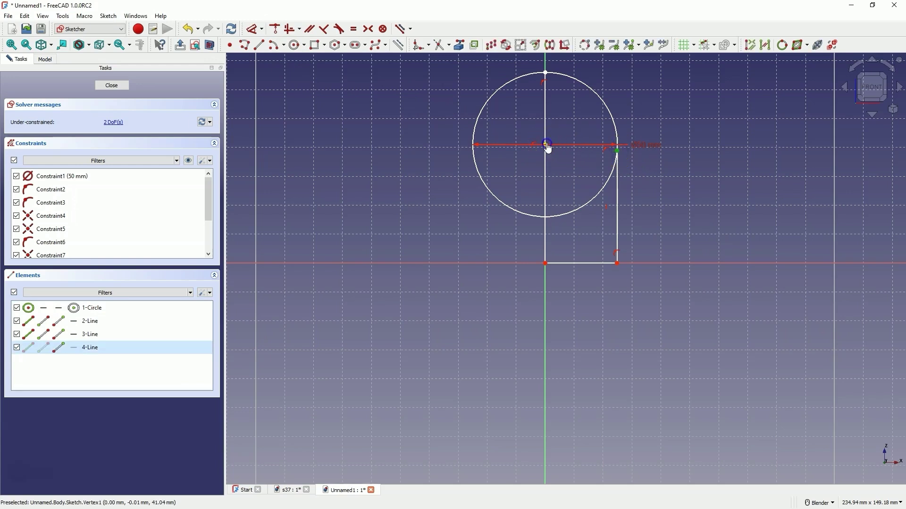
pyautogui.click(549, 149)
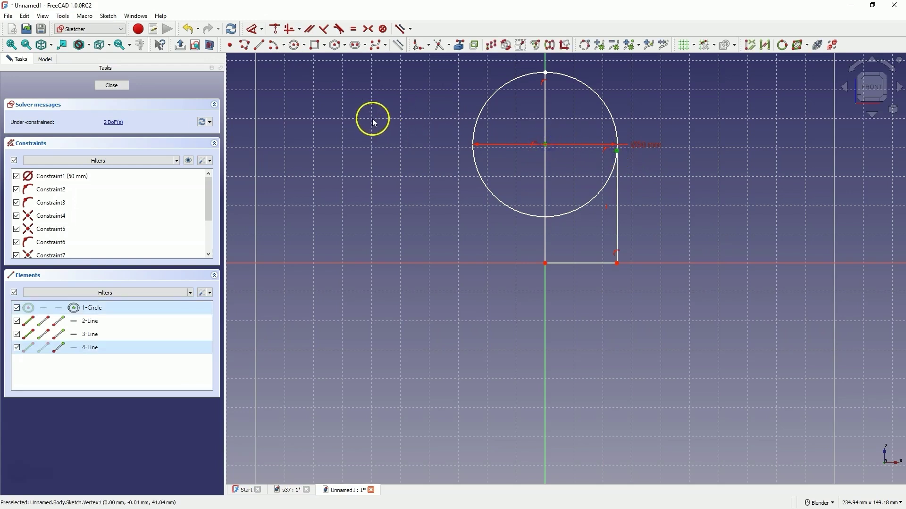
pyautogui.click(291, 31)
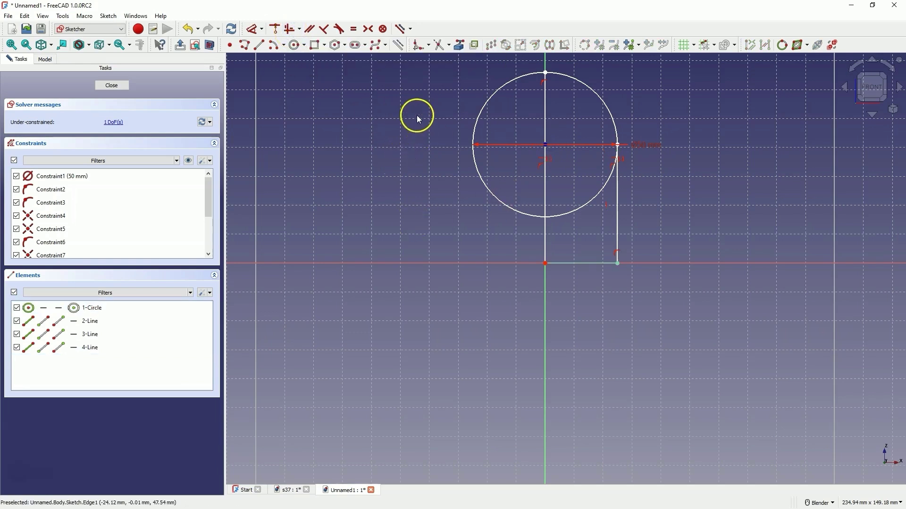
# Step: Trim the circle so only the quarter arc between the centre line's top and the outer vertical line remains
pyautogui.click(441, 45)
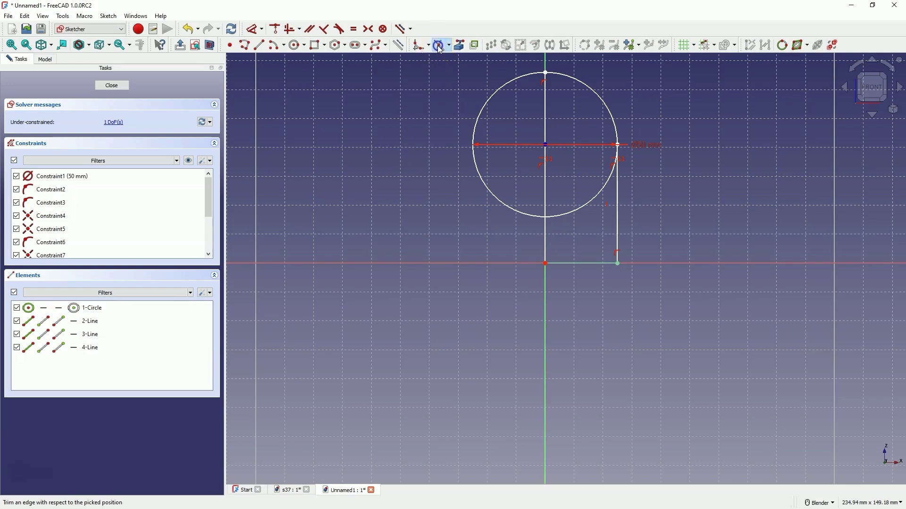
pyautogui.click(507, 83)
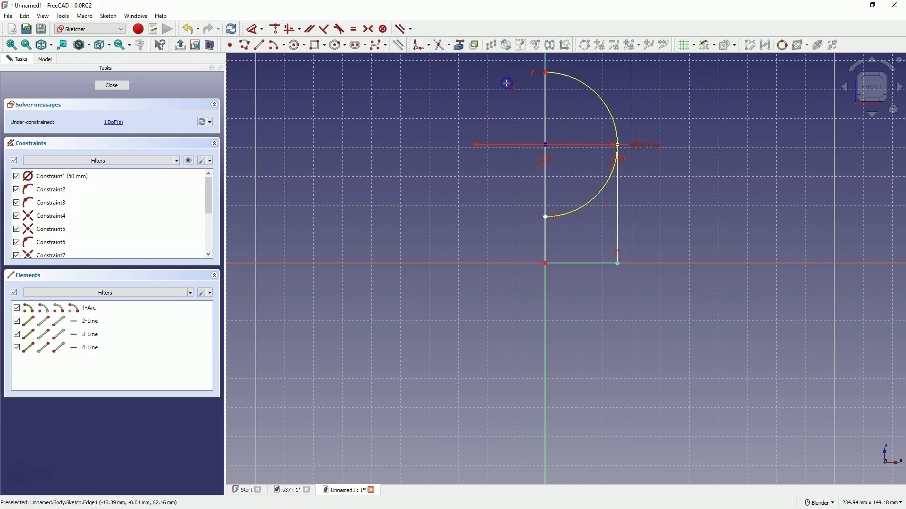
pyautogui.click(597, 196)
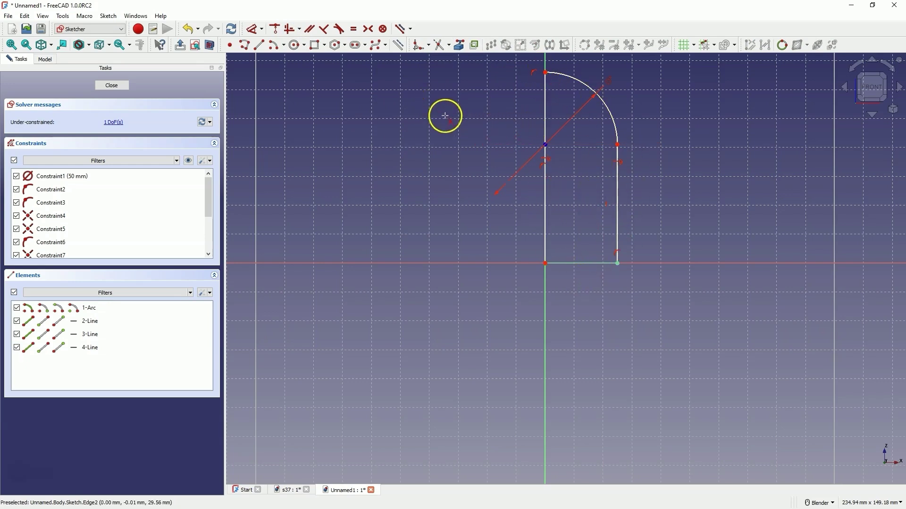
# Step: Dimension the profile's overall height from the origin to the arc's top as 60 mm and close the sketch
pyautogui.click(544, 71)
pyautogui.click(545, 263)
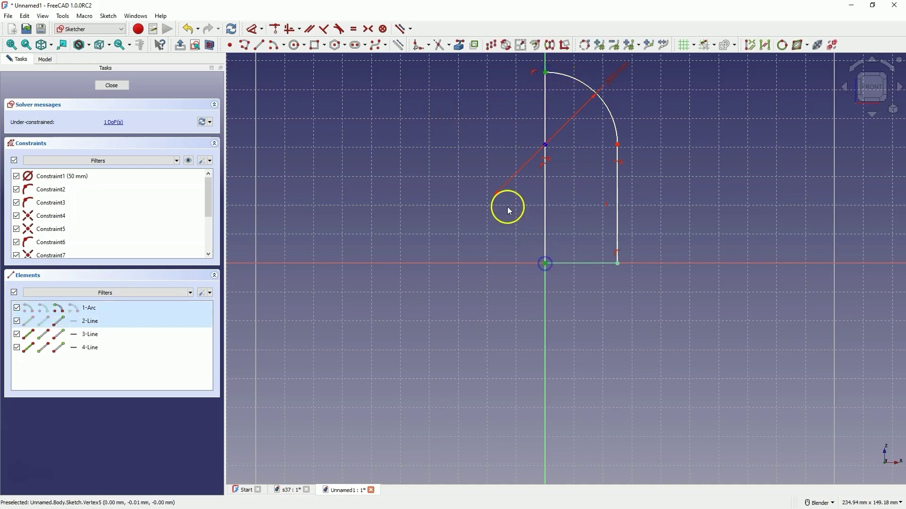
pyautogui.click(255, 29)
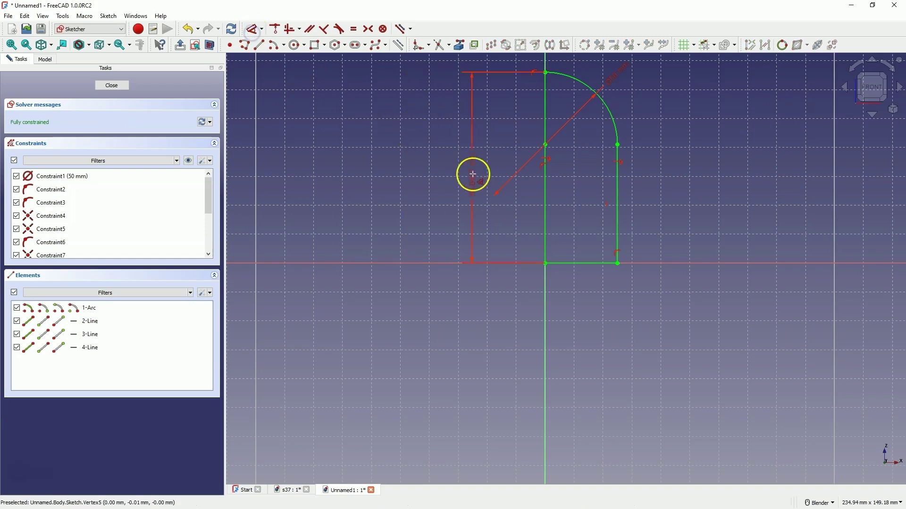
pyautogui.click(473, 165)
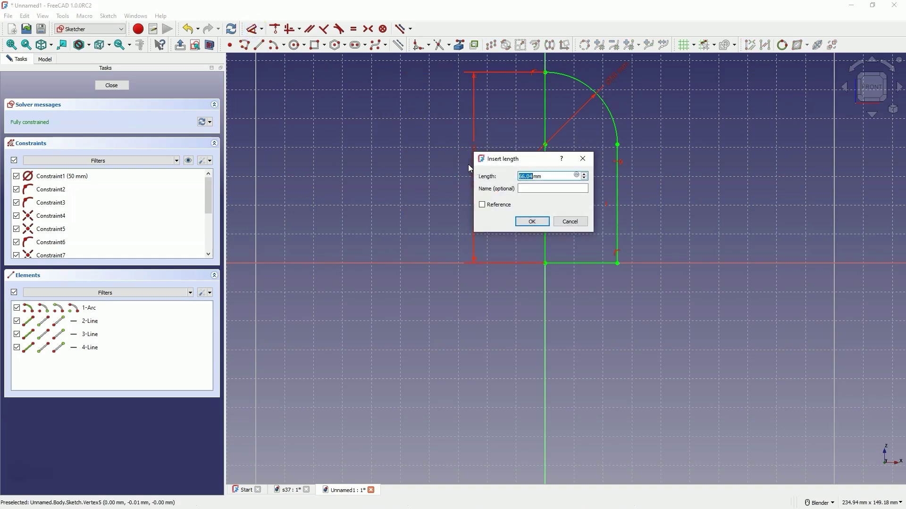
pyautogui.write('60')
pyautogui.press('Return')
pyautogui.click(542, 136)
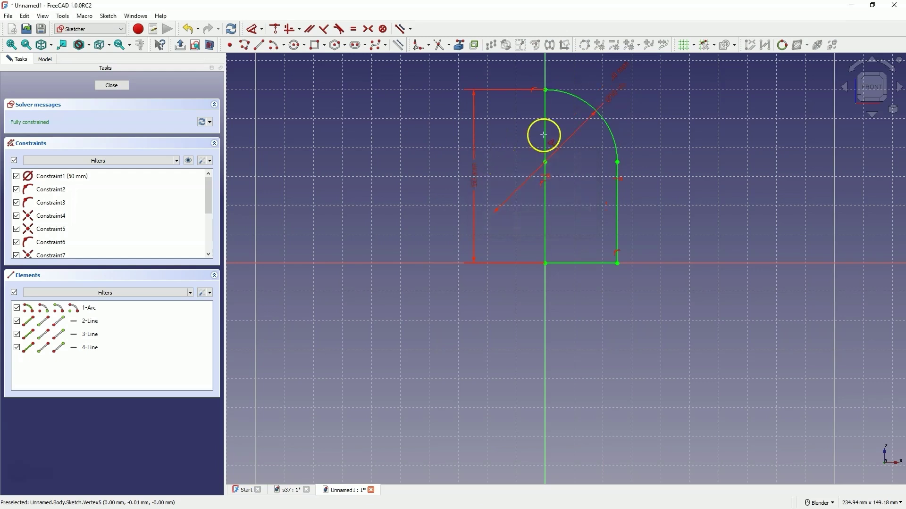
pyautogui.moveTo(429, 184); pyautogui.dragTo(418, 195)
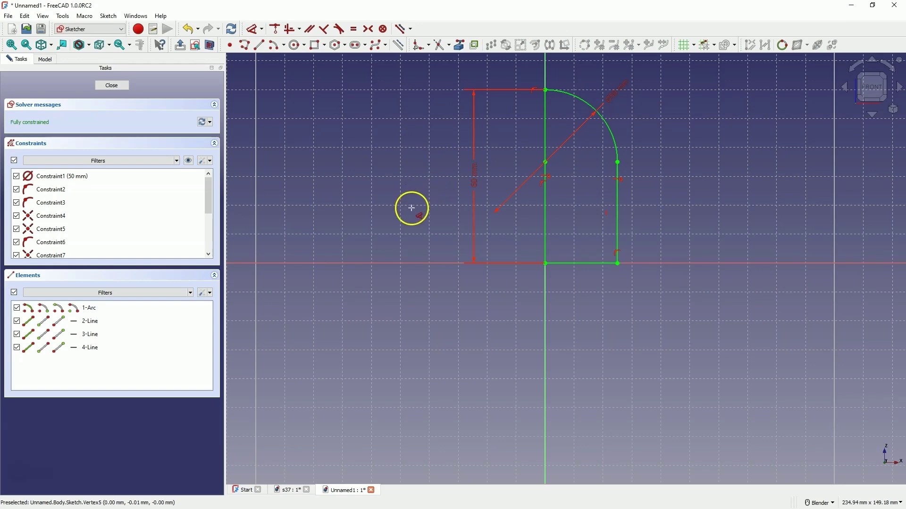
pyautogui.click(113, 85)
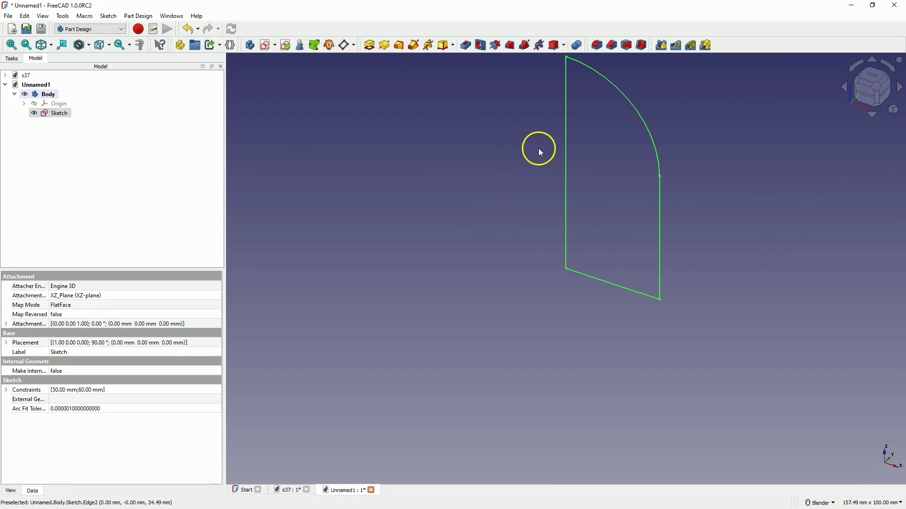
# Step: Revolve the closed profile 360° about the base Z axis to form the domed cylinder
pyautogui.click(386, 47)
pyautogui.scroll(-2, 555, 184)
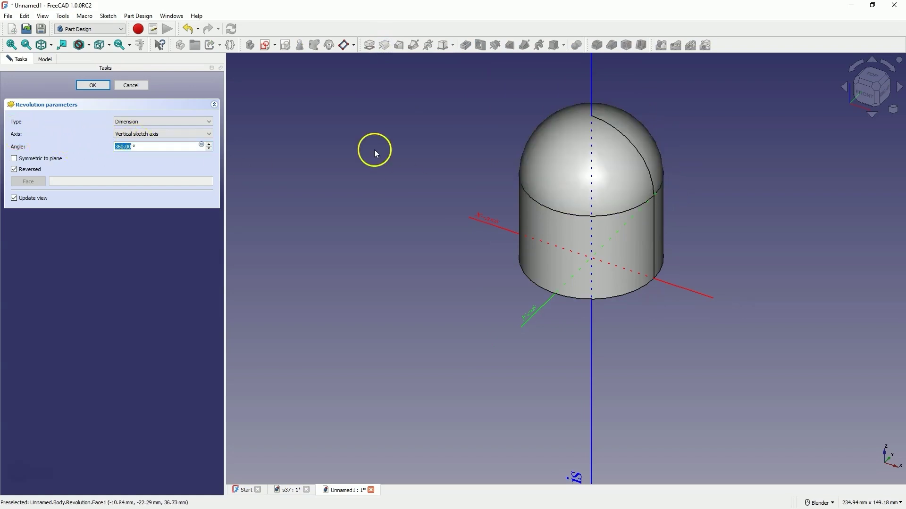
pyautogui.click(157, 137)
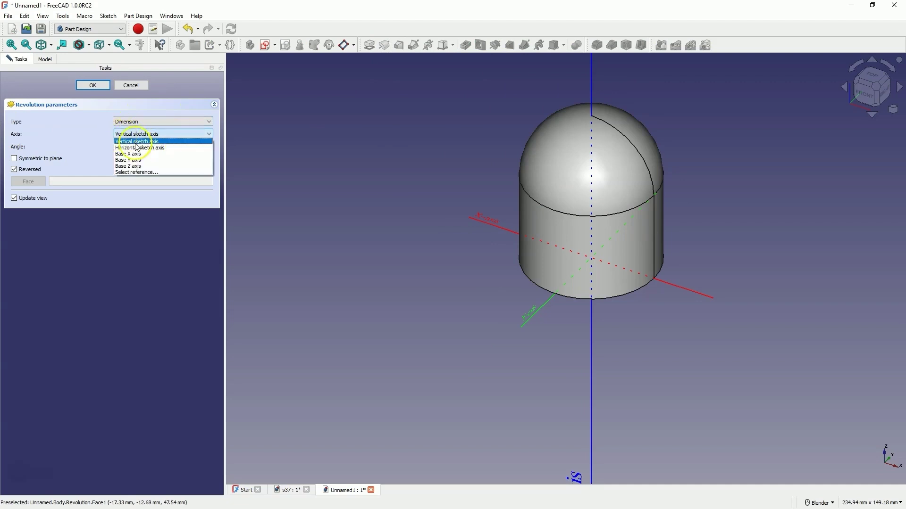
pyautogui.click(137, 167)
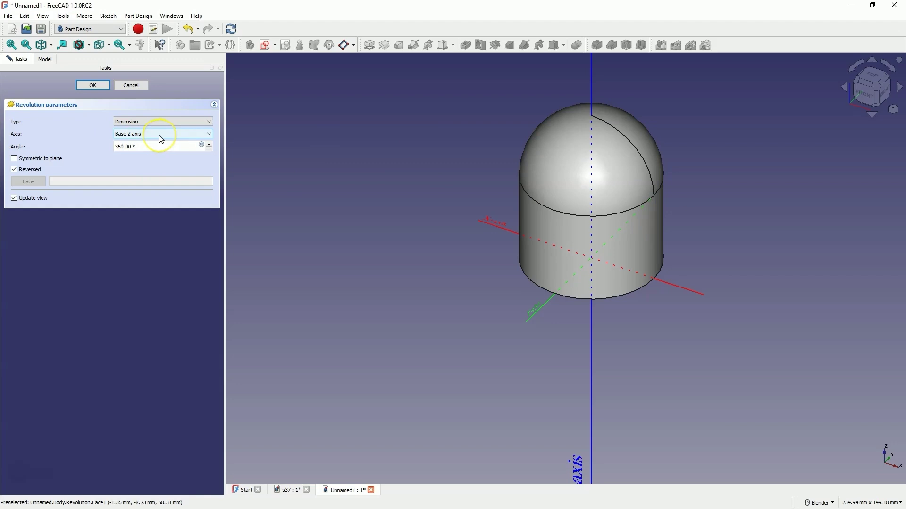
pyautogui.click(143, 175)
pyautogui.click(119, 150)
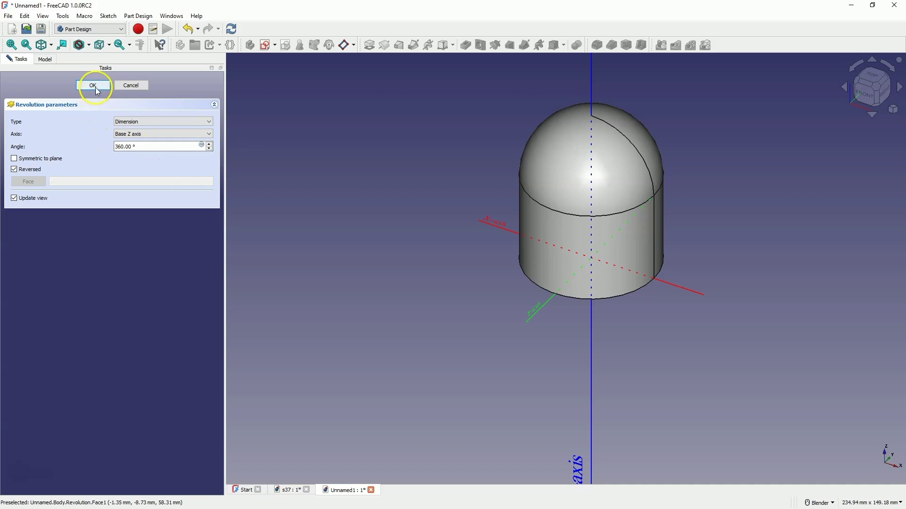
pyautogui.click(94, 86)
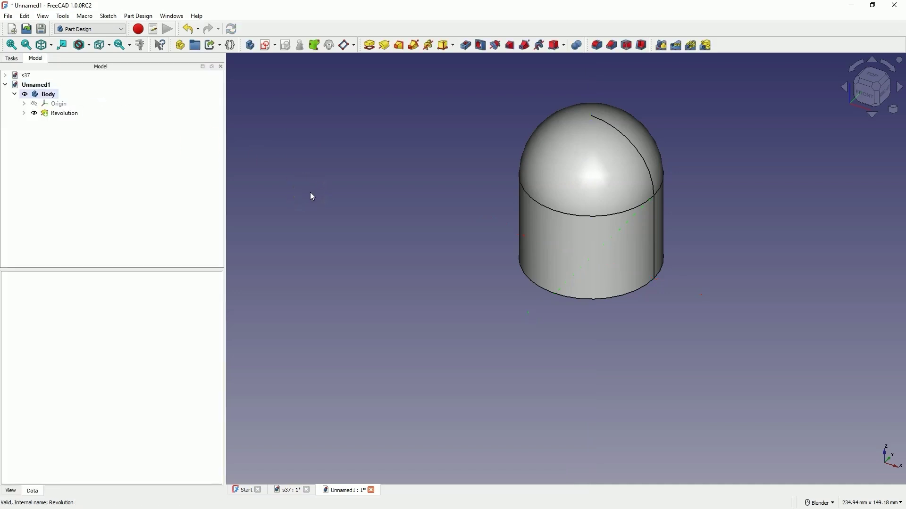
# Step: Start a new sketch on the XZ-plane for the slot through the domed body
pyautogui.scroll(5, 312, 196)
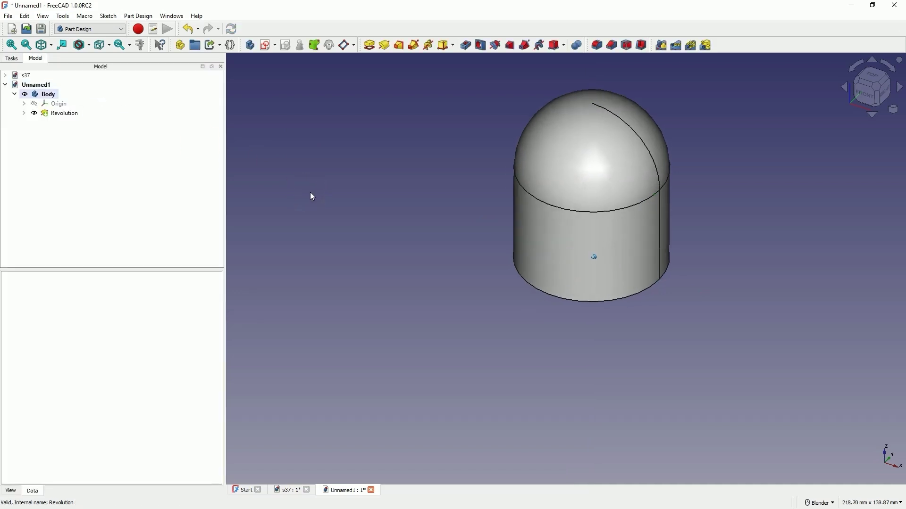
pyautogui.scroll(-1, 313, 196)
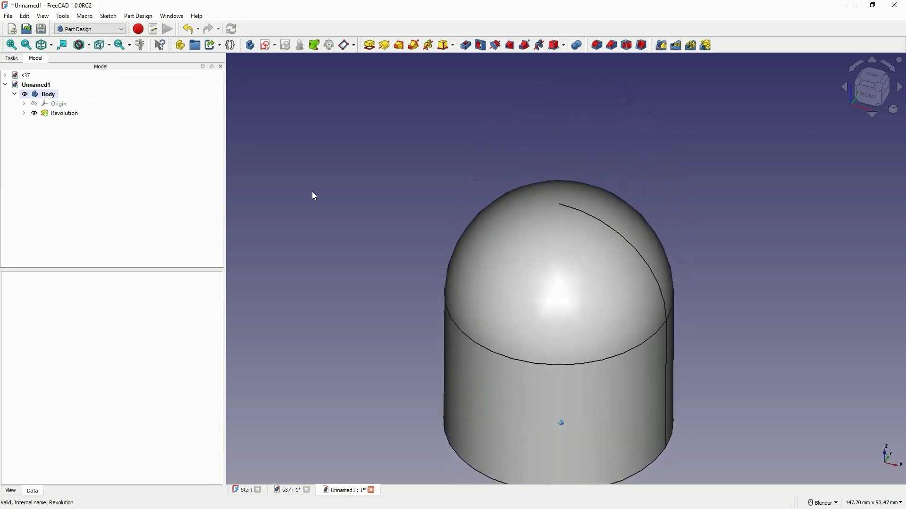
pyautogui.click(267, 50)
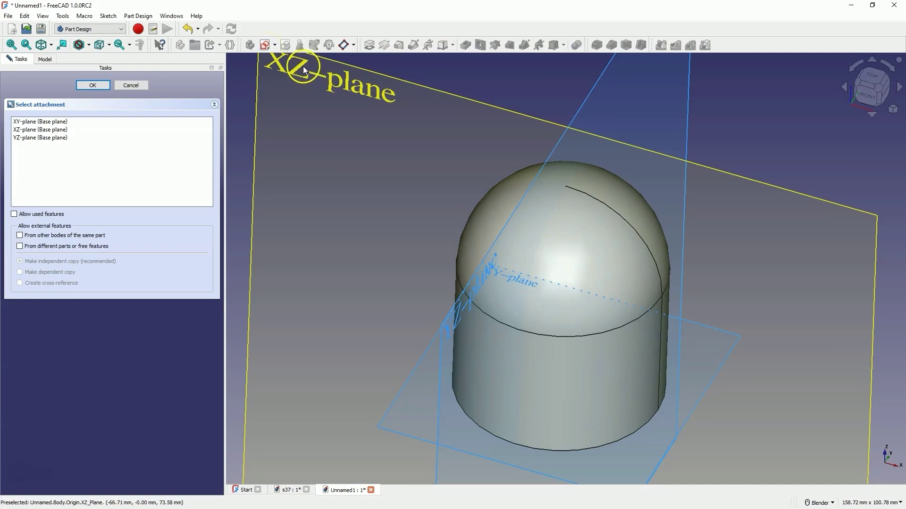
pyautogui.click(303, 66)
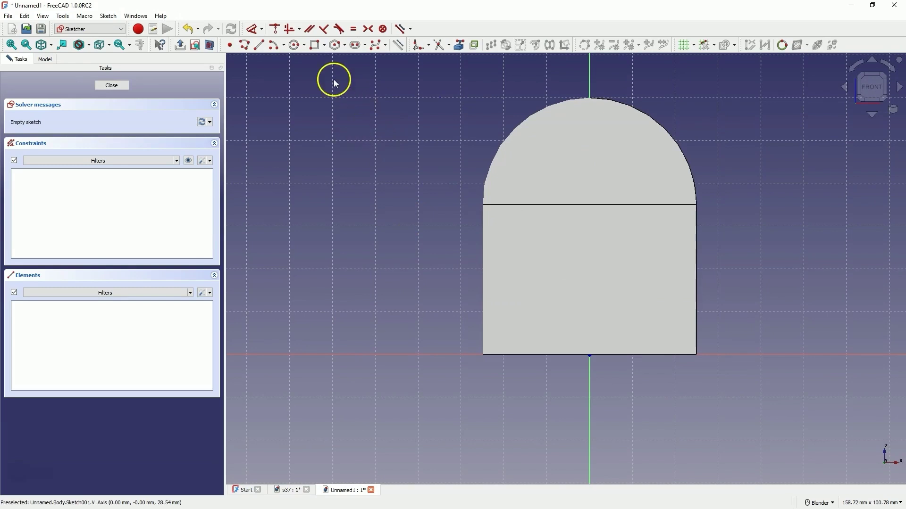
# Step: Draw a centered rectangle 25 mm wide and 50 mm high, with its centre on the vertical axis above the dome
pyautogui.click(325, 45)
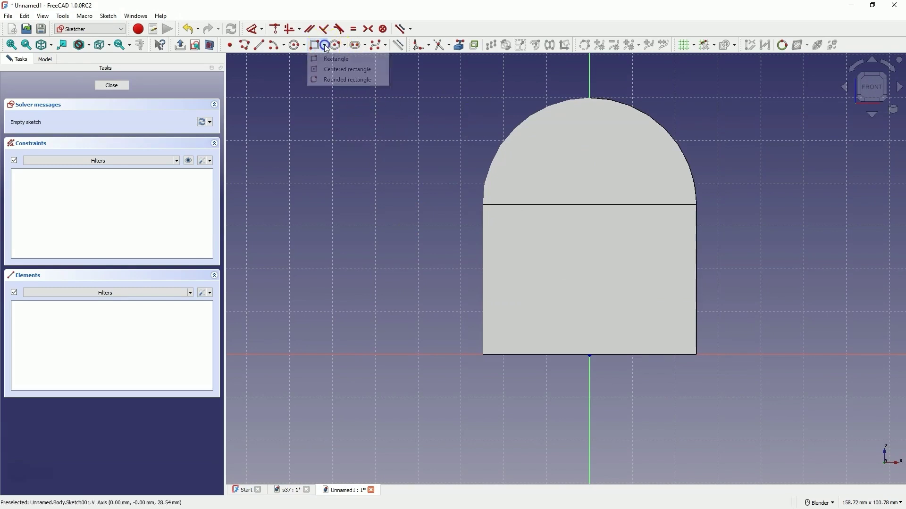
pyautogui.click(351, 71)
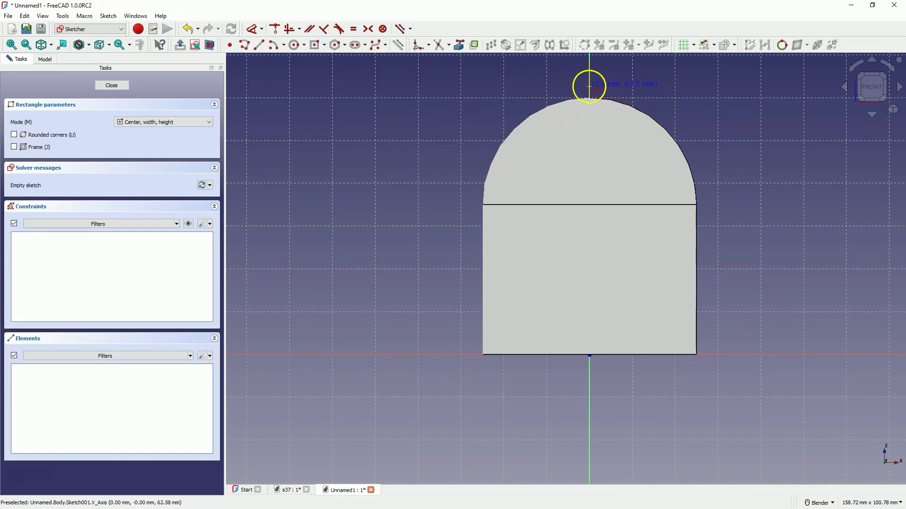
pyautogui.scroll(-2, 580, 170)
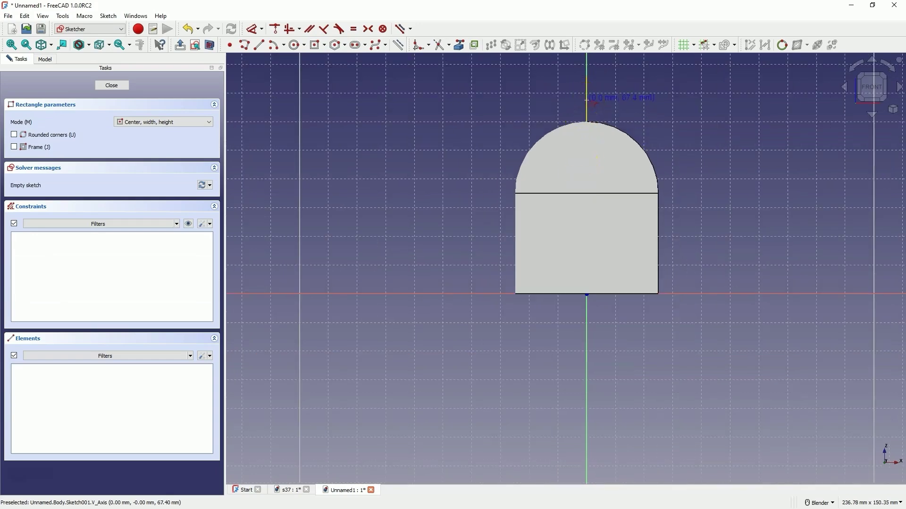
pyautogui.click(587, 100)
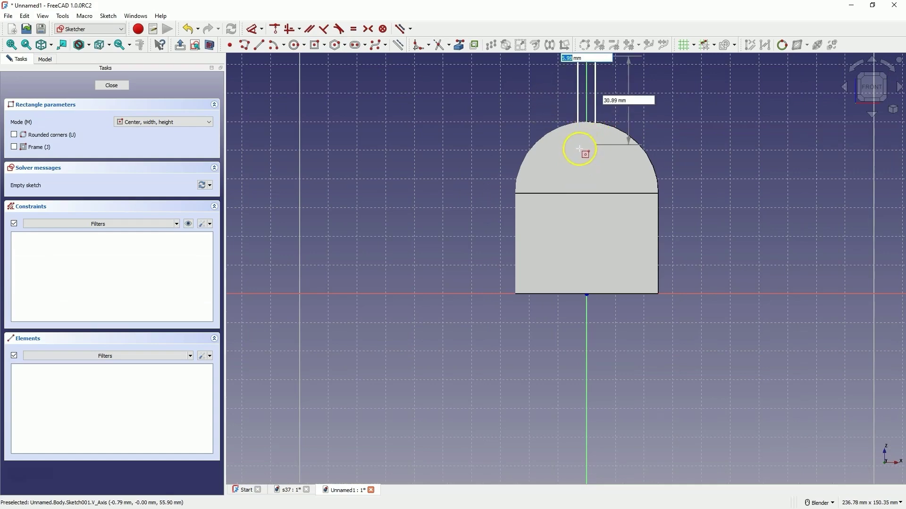
pyautogui.scroll(1, 621, 227)
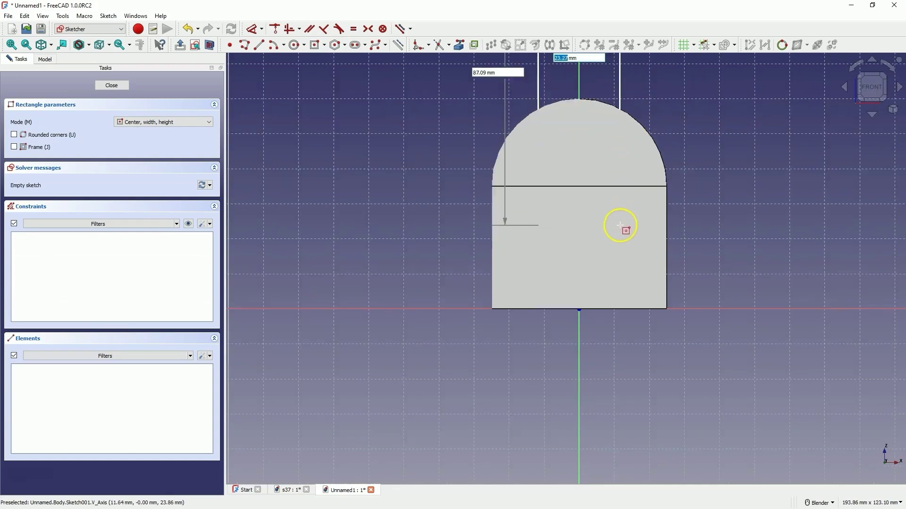
pyautogui.scroll(-2, 620, 225)
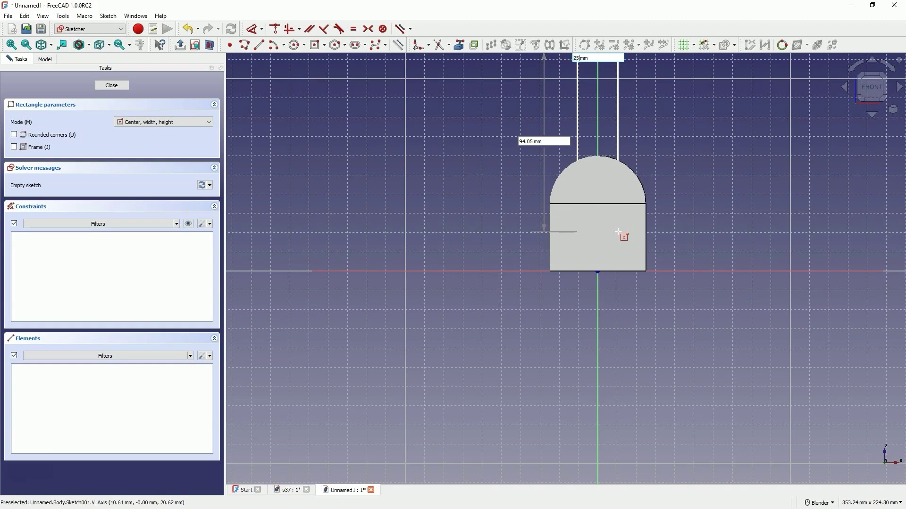
pyautogui.press('Tab')
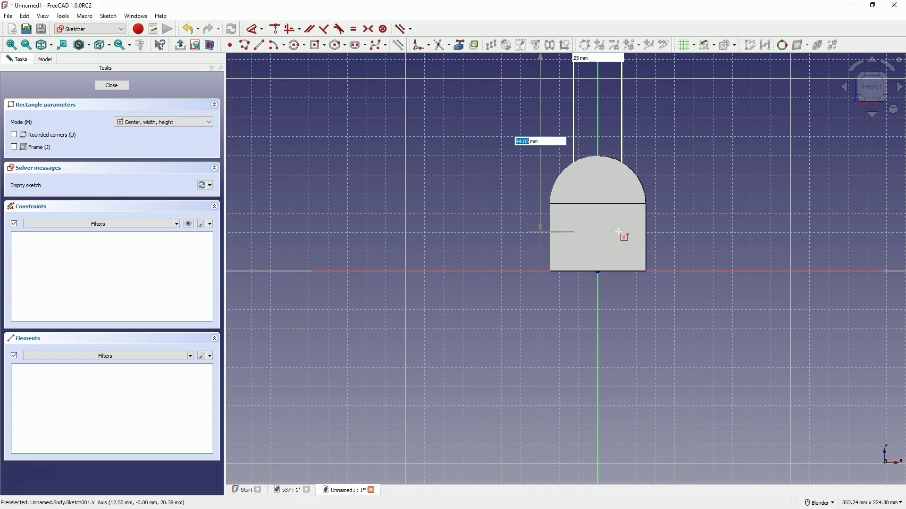
pyautogui.press('Return')
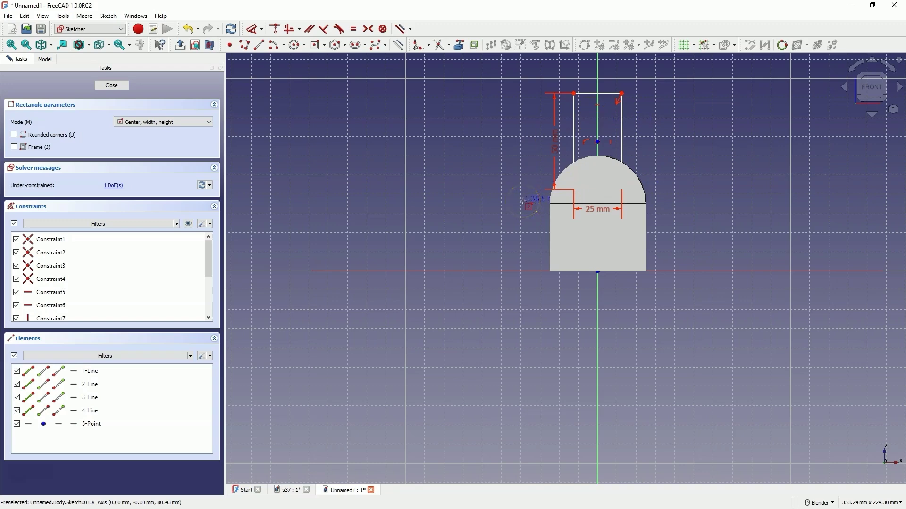
# Step: Turn on the section view for the sketch and end the rectangle tool
pyautogui.click(109, 16)
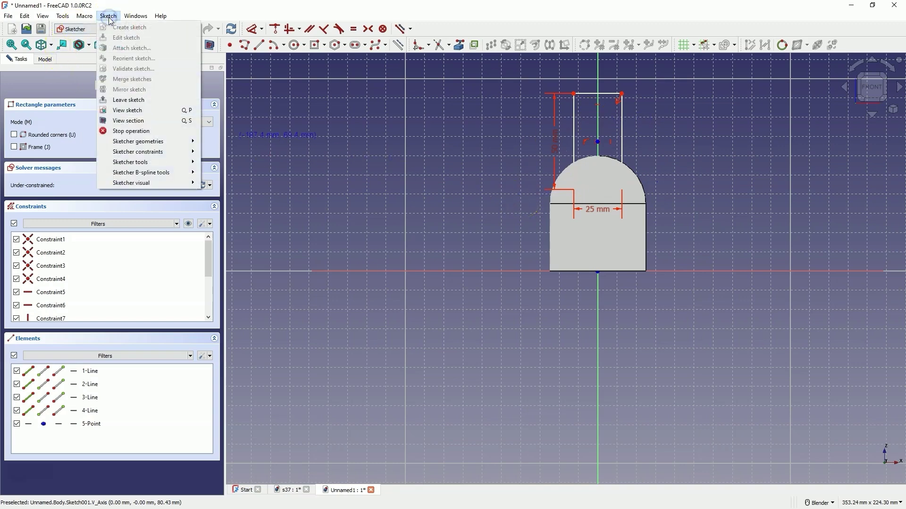
pyautogui.click(143, 124)
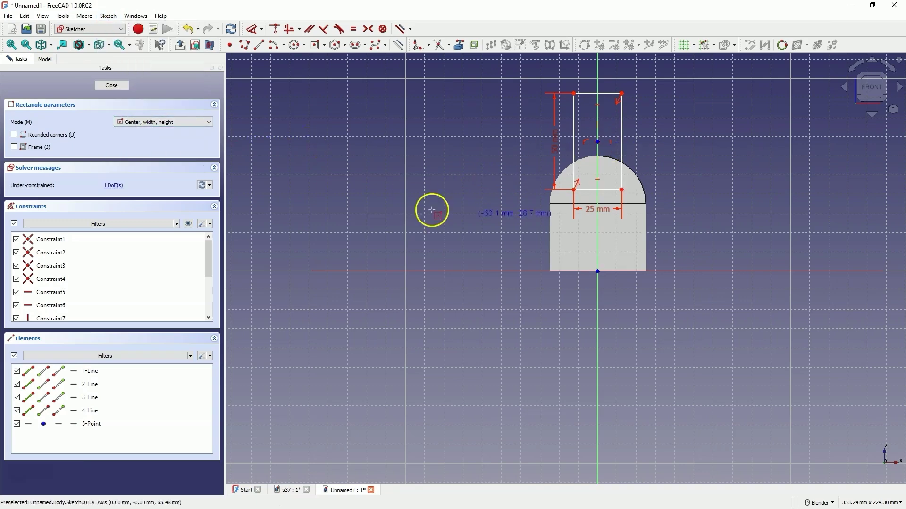
pyautogui.rightClick(494, 190)
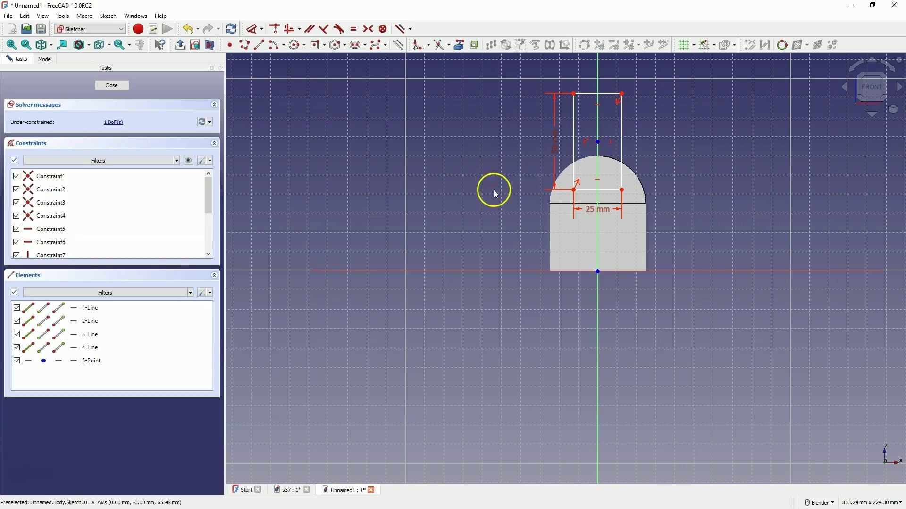
# Step: Dimension the vertical distance from the origin to the rectangle's lower-left corner as 7 mm
pyautogui.click(575, 191)
pyautogui.click(597, 272)
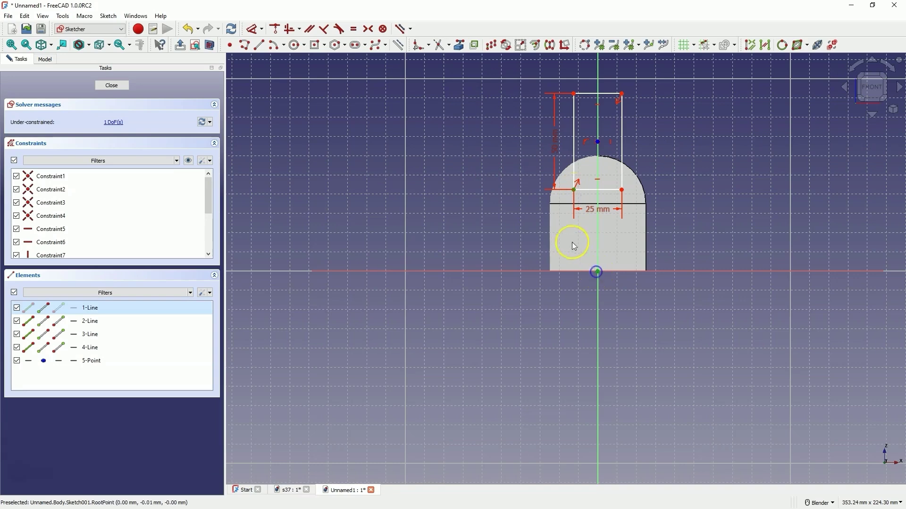
pyautogui.press('d')
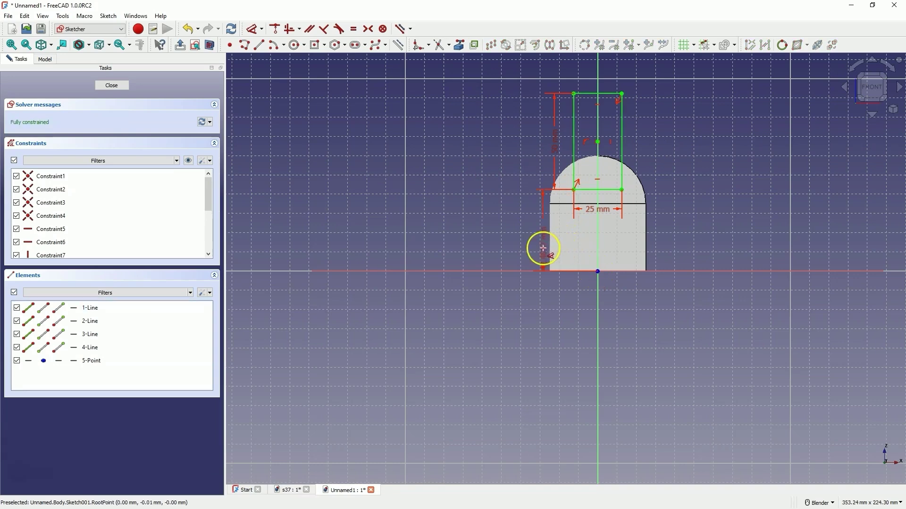
pyautogui.click(515, 240)
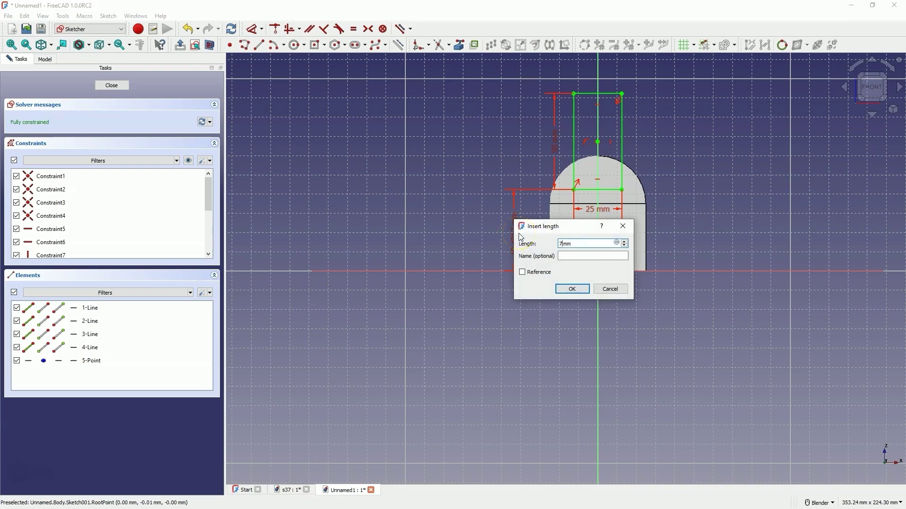
pyautogui.write('7')
pyautogui.press('Return')
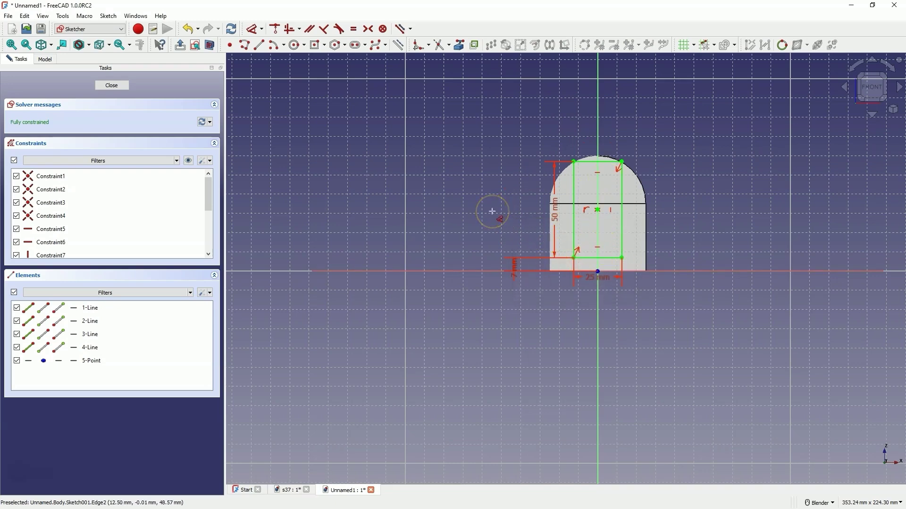
pyautogui.press('Escape')
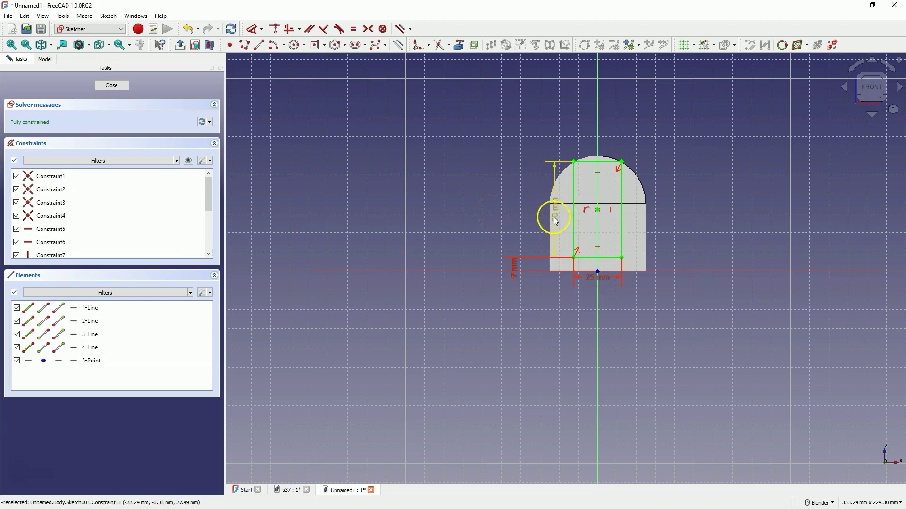
# Step: Set the rectangle's height to 60 mm so it extends beyond the dome, and close the sketch
pyautogui.scroll(3, 557, 220)
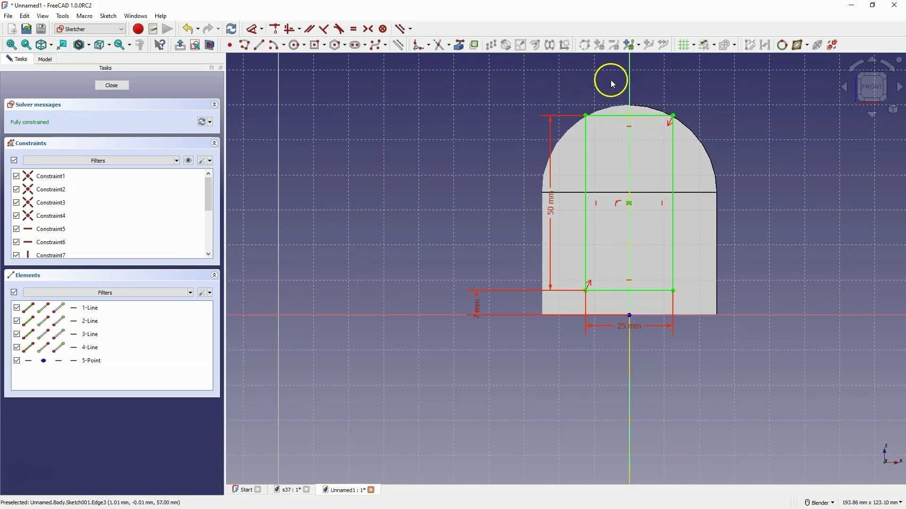
pyautogui.doubleClick(551, 213)
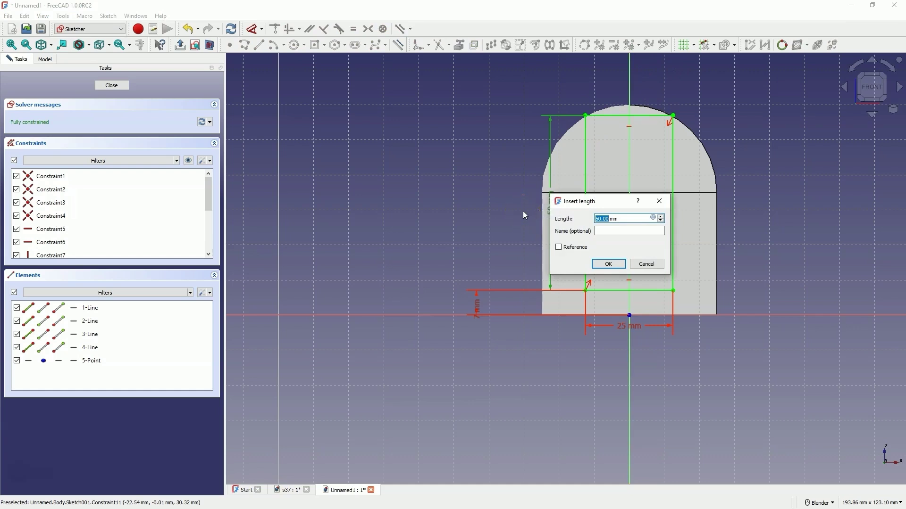
pyautogui.write('60')
pyautogui.press('Return')
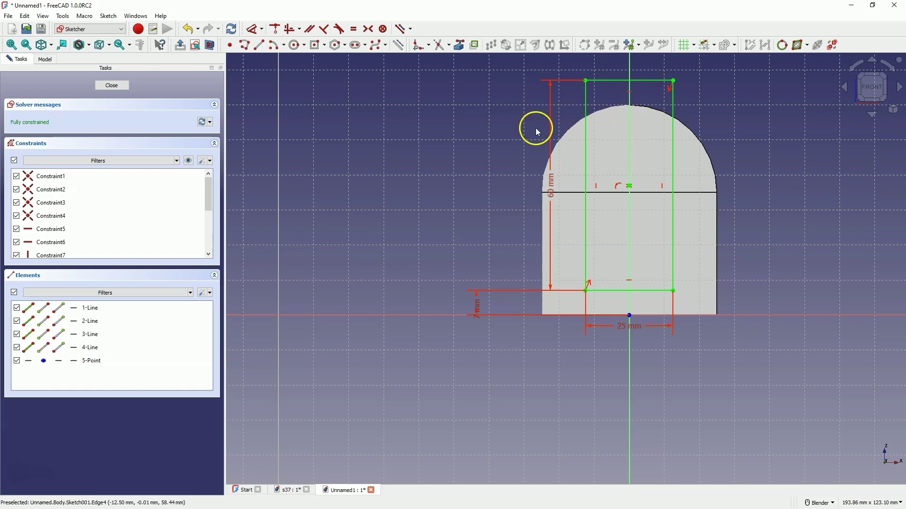
pyautogui.click(121, 87)
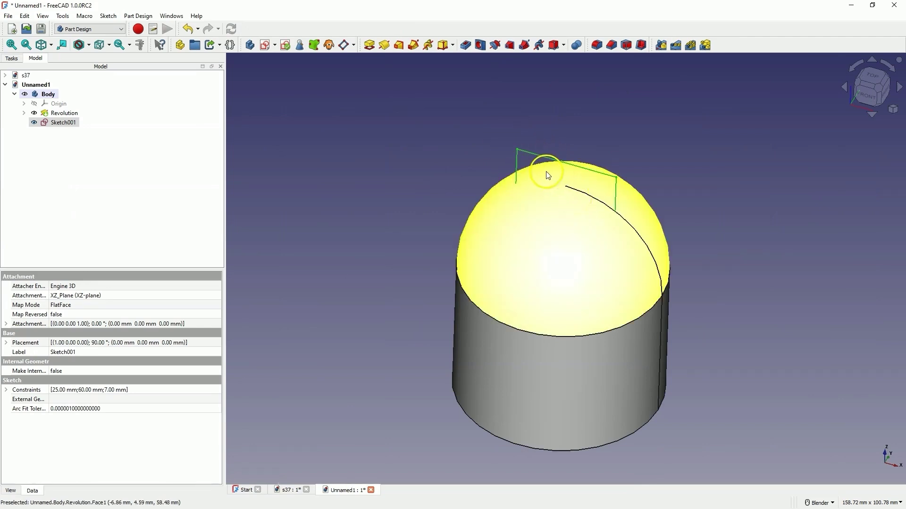
# Step: Start a Pocket from the rectangle sketch and try different cut lengths up to 28 mm
pyautogui.click(465, 49)
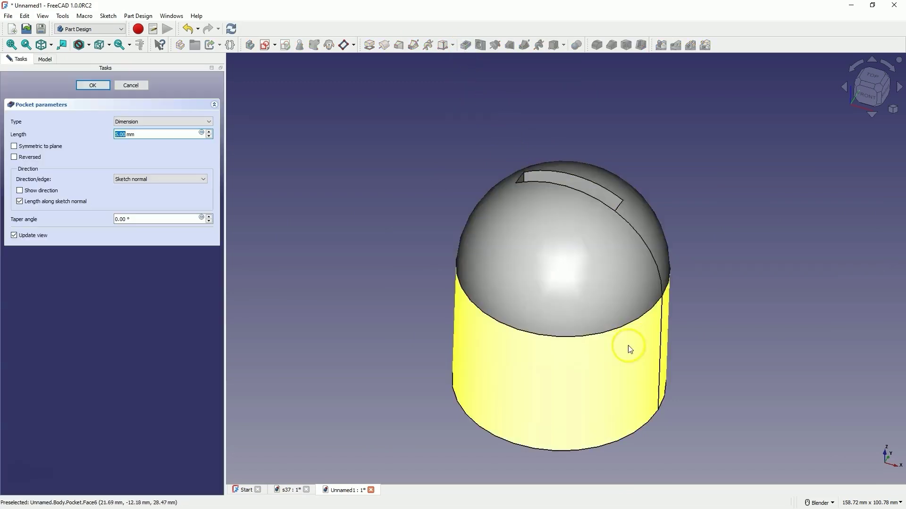
pyautogui.moveTo(627, 346); pyautogui.dragTo(493, 358, button='middle')
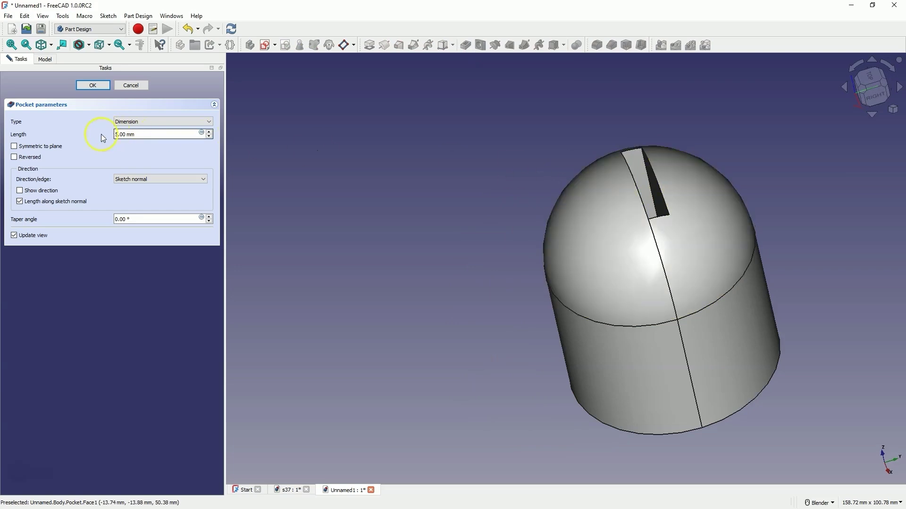
pyautogui.scroll(4, 125, 135)
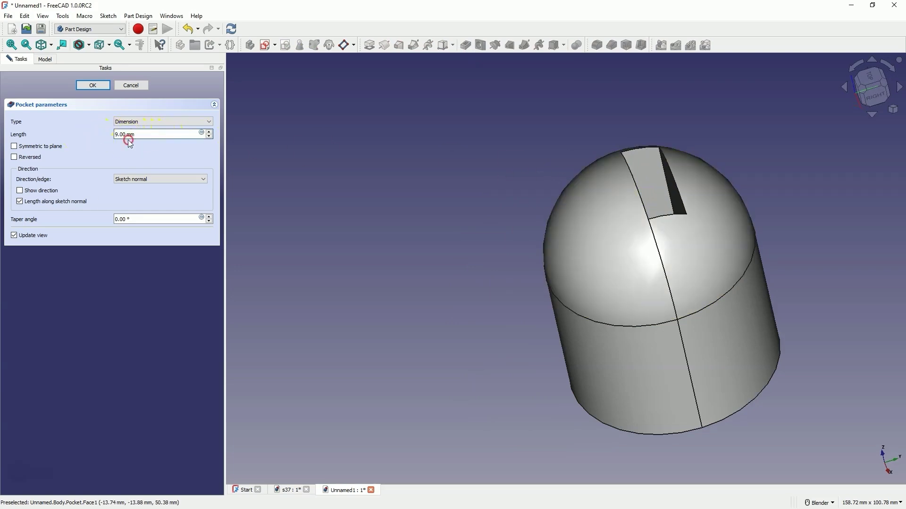
pyautogui.doubleClick(125, 137)
pyautogui.scroll(3, 126, 137)
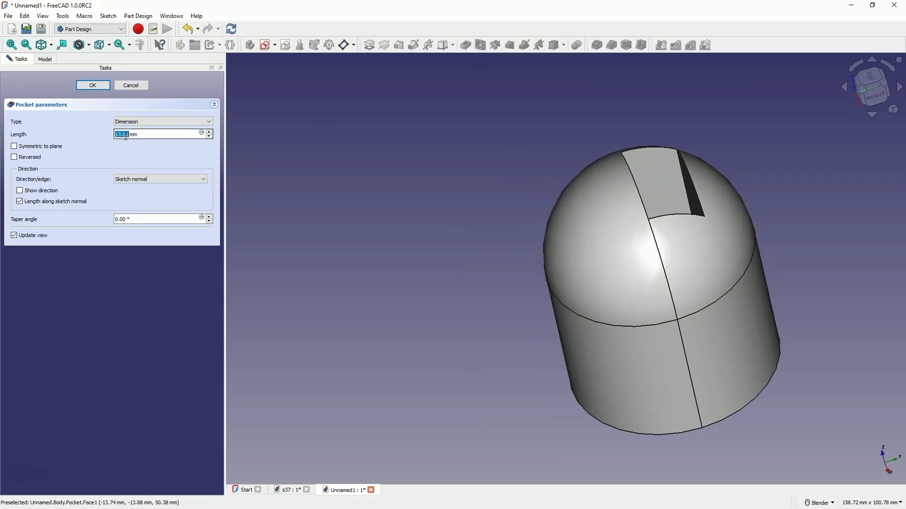
pyautogui.scroll(9, 125, 137)
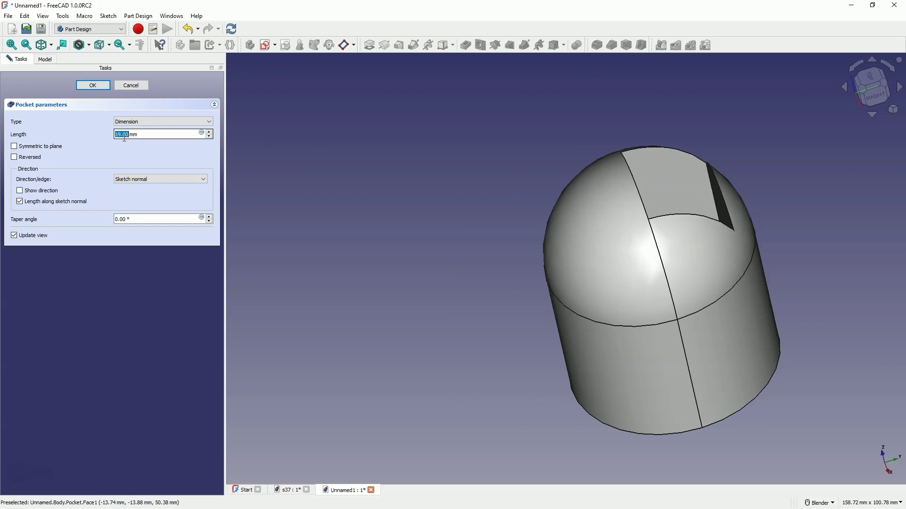
pyautogui.scroll(7, 129, 137)
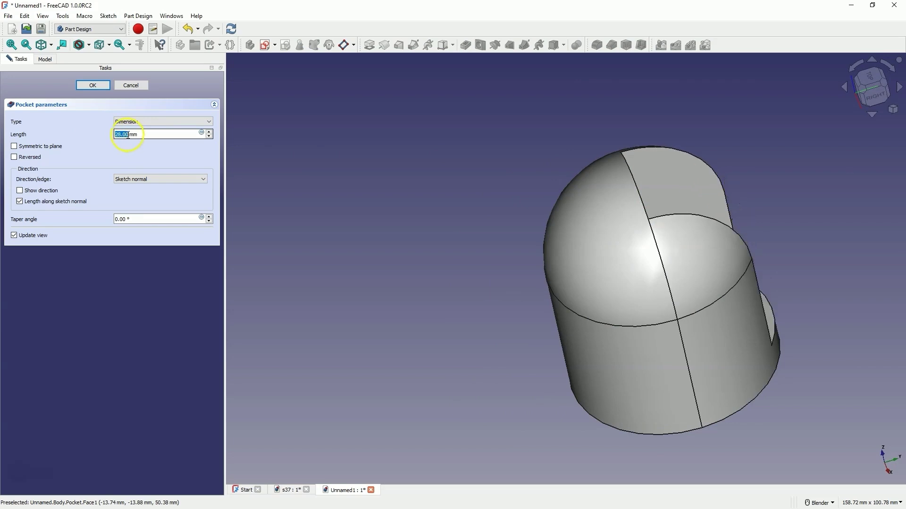
pyautogui.scroll(-12, 126, 135)
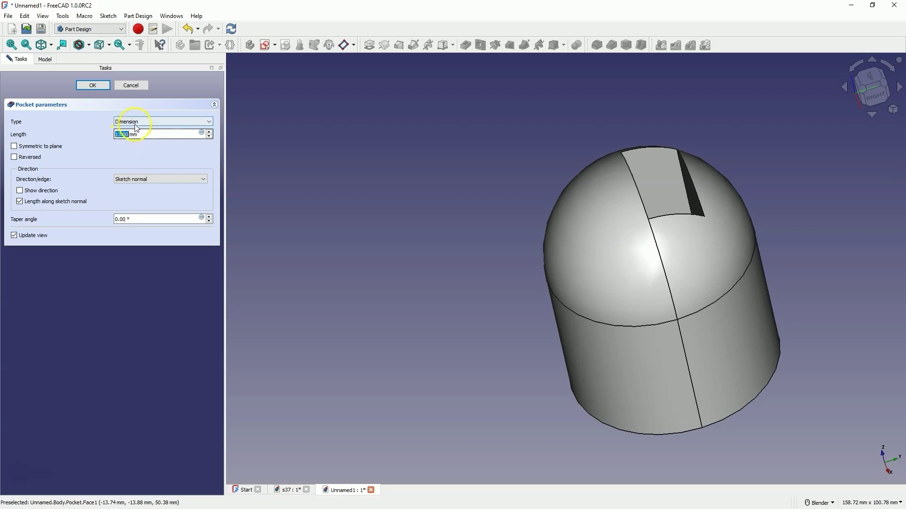
# Step: Set the rectangle's pocket to Through all and Symmetric to plane, and apply it to cut the slot across the domed body
pyautogui.click(131, 123)
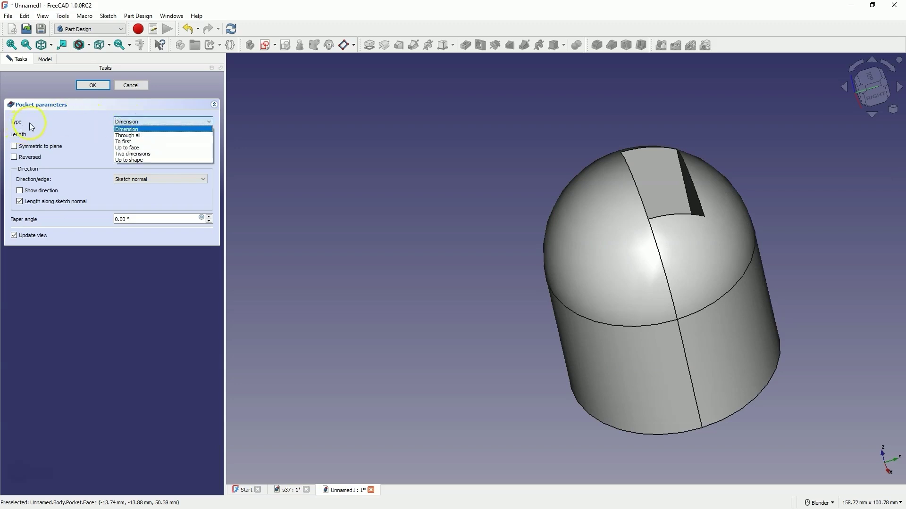
pyautogui.click(135, 136)
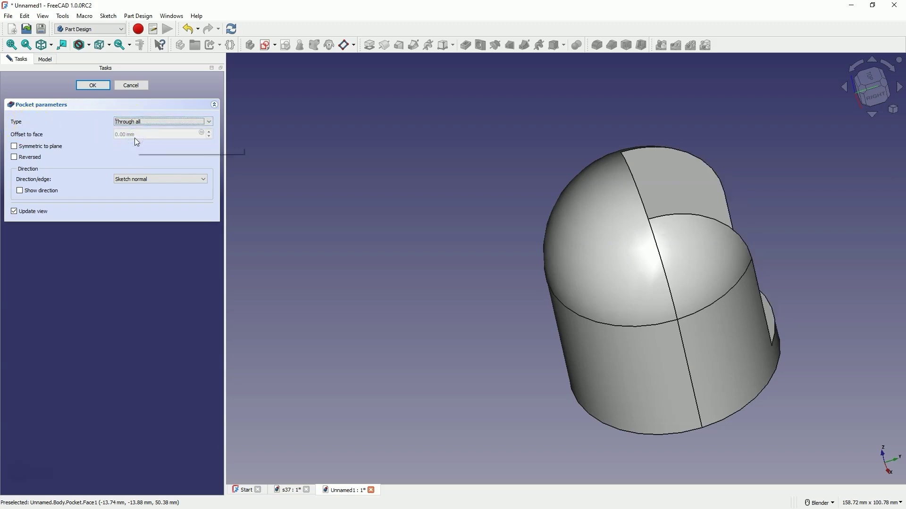
pyautogui.moveTo(596, 182); pyautogui.dragTo(647, 192, button='middle')
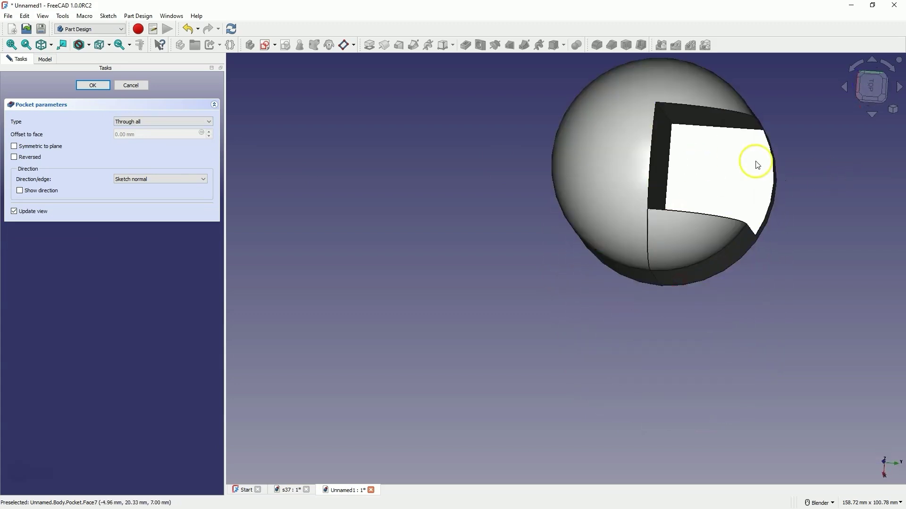
pyautogui.scroll(-2, 541, 251)
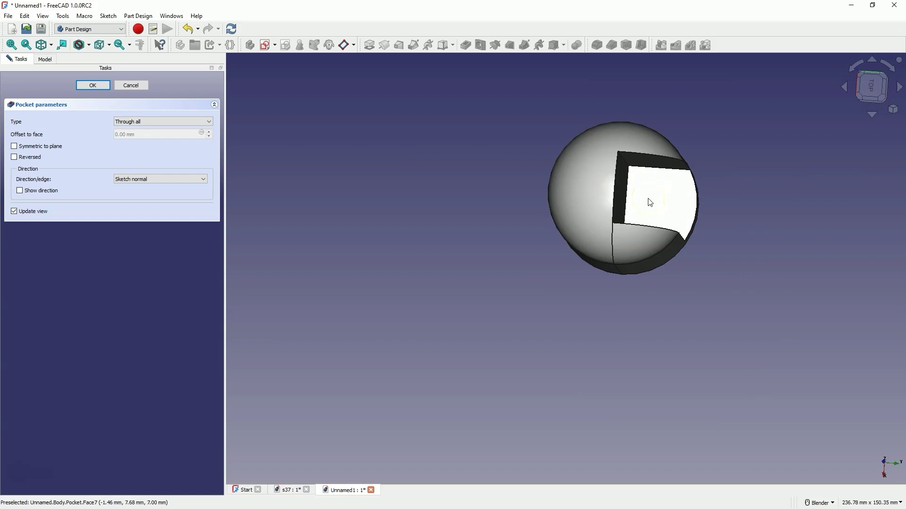
pyautogui.click(14, 147)
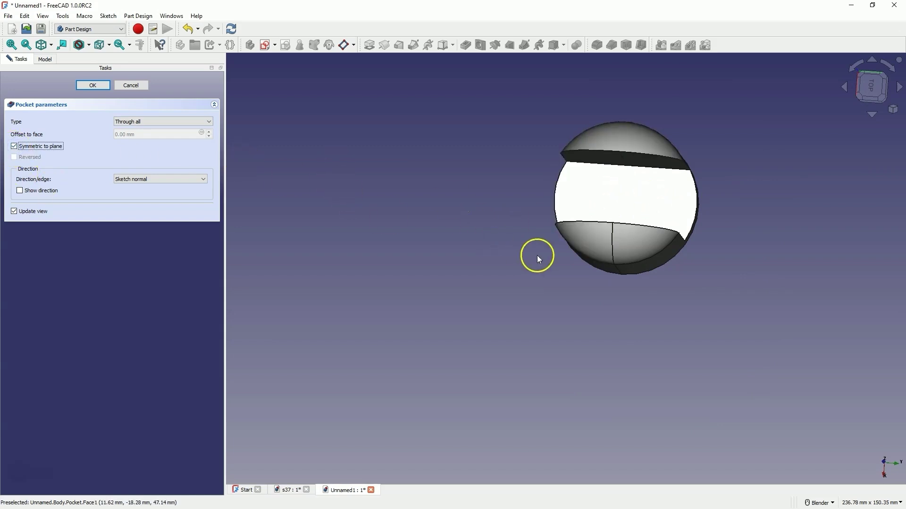
pyautogui.moveTo(536, 255); pyautogui.dragTo(594, 243, button='middle')
pyautogui.press('1')
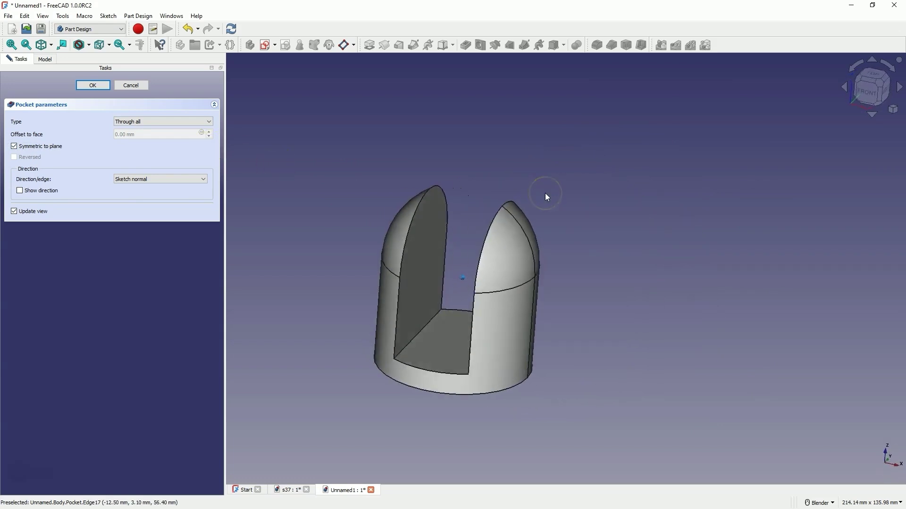
pyautogui.click(86, 86)
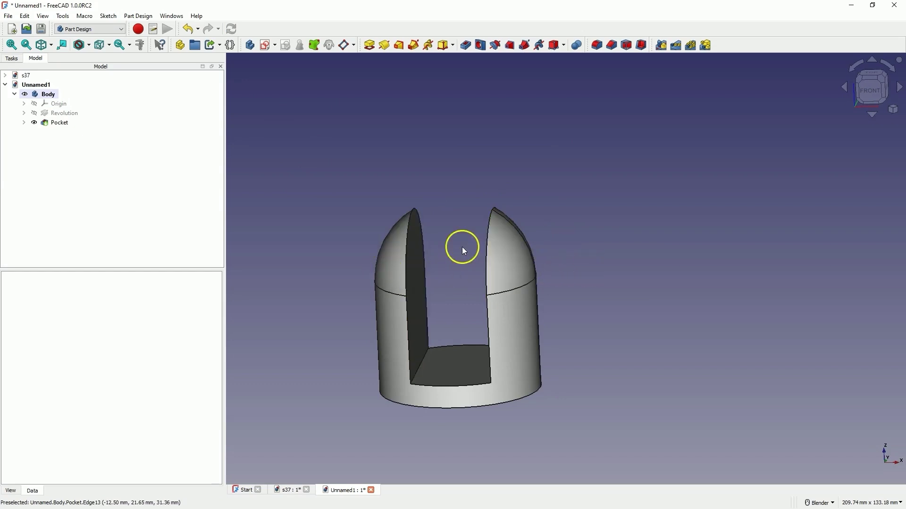
# Step: Create a new sketch on the YZ plane and turn on its section view
pyautogui.click(265, 44)
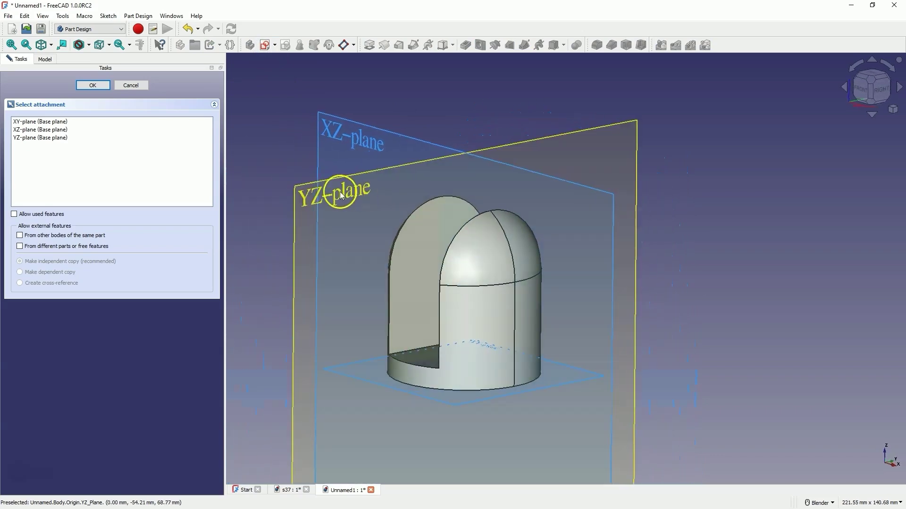
pyautogui.click(309, 201)
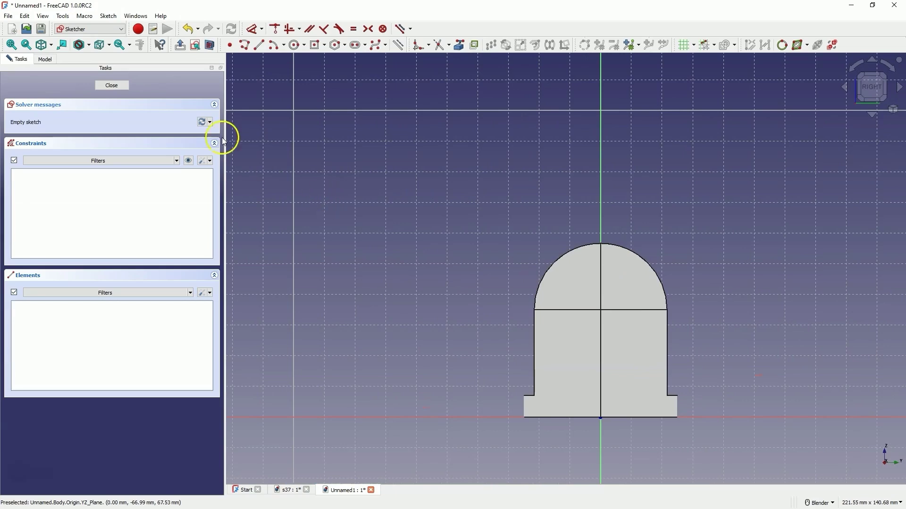
pyautogui.click(108, 16)
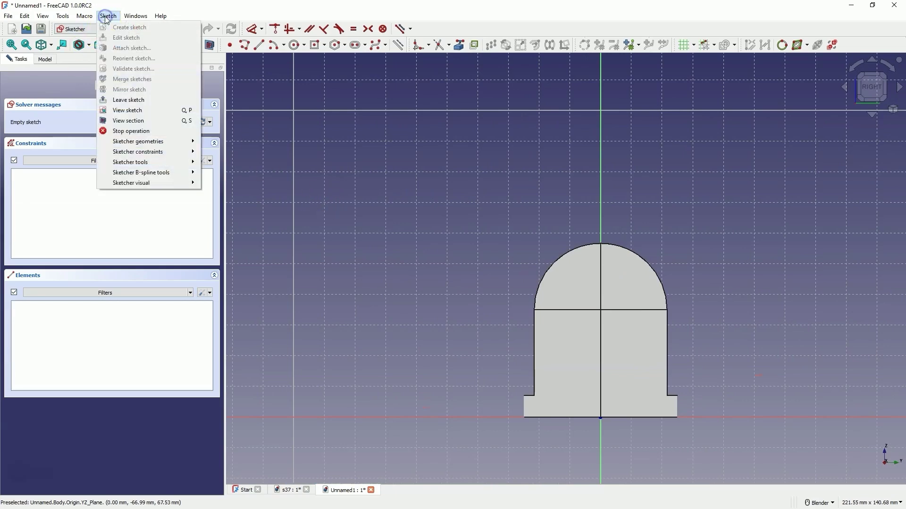
pyautogui.click(139, 121)
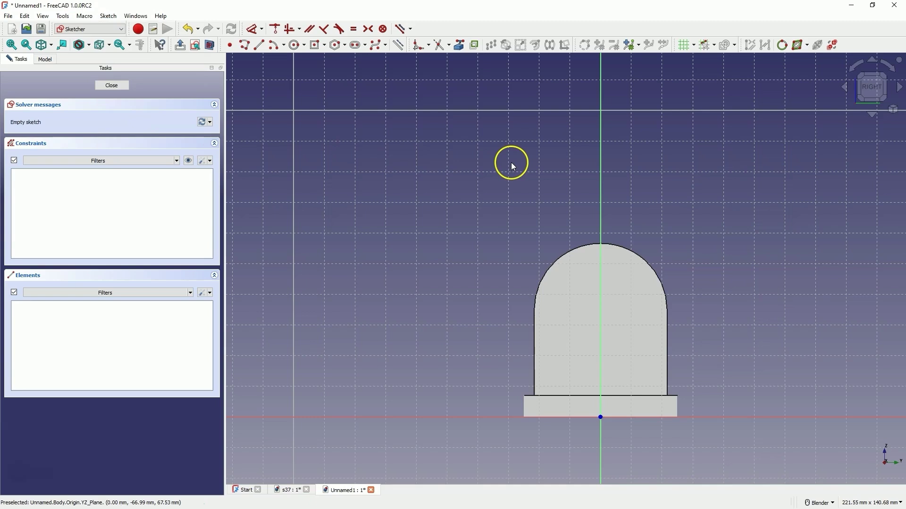
# Step: Draw a circle 10 mm in diameter with its centre on the vertical axis, in the upper part of the profile
pyautogui.click(297, 44)
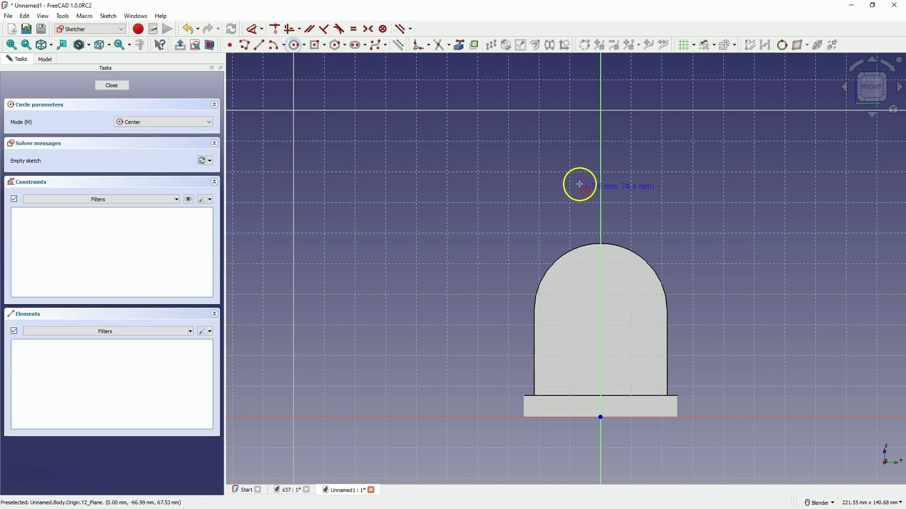
pyautogui.click(600, 299)
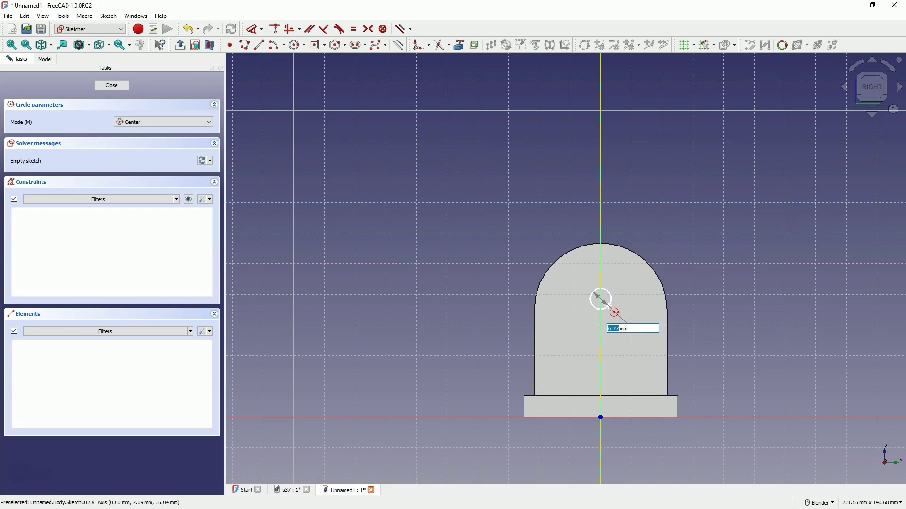
pyautogui.write('10')
pyautogui.press('Return')
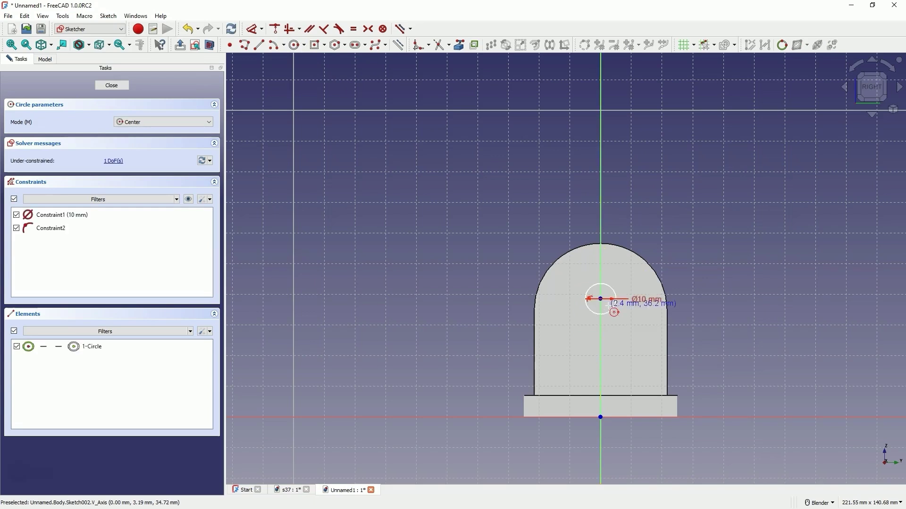
pyautogui.rightClick(495, 255)
# Step: Dimension the vertical distance from the origin to the circle's centre as 40 mm, and close the sketch
pyautogui.moveTo(603, 304); pyautogui.dragTo(600, 300)
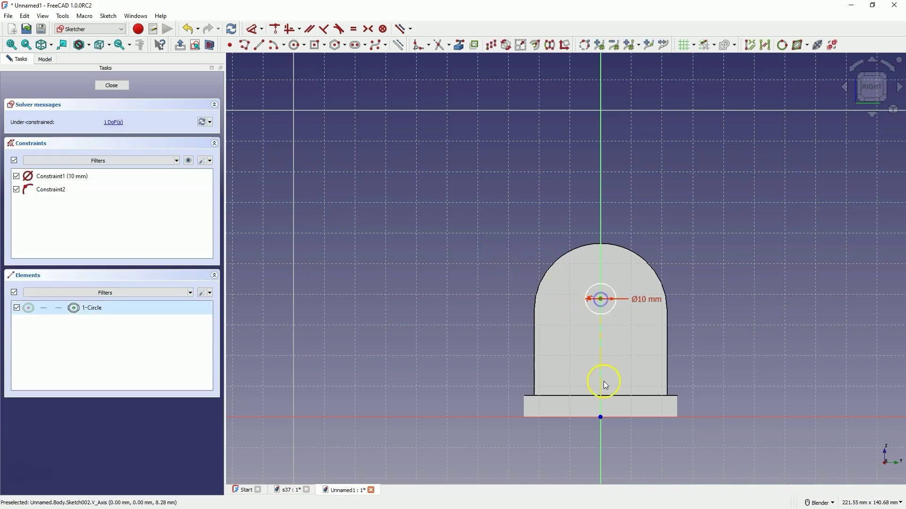
pyautogui.click(600, 418)
pyautogui.press('d')
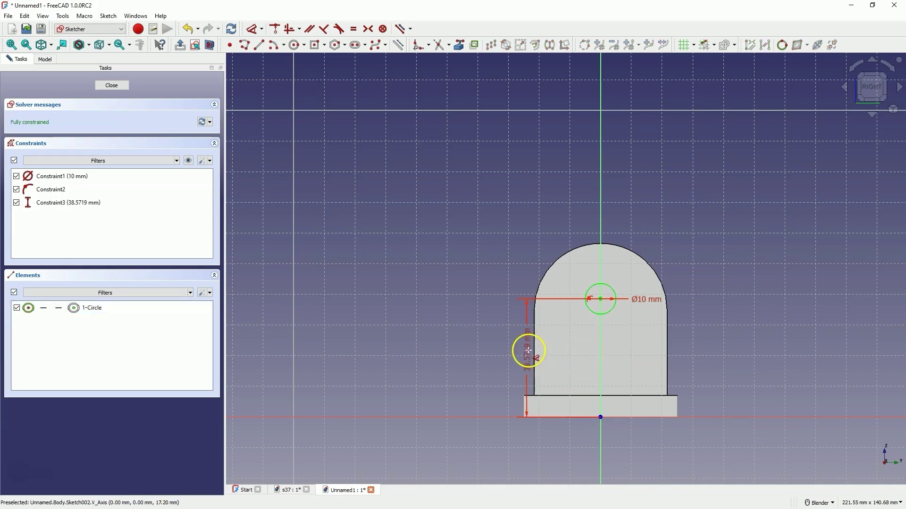
pyautogui.click(483, 353)
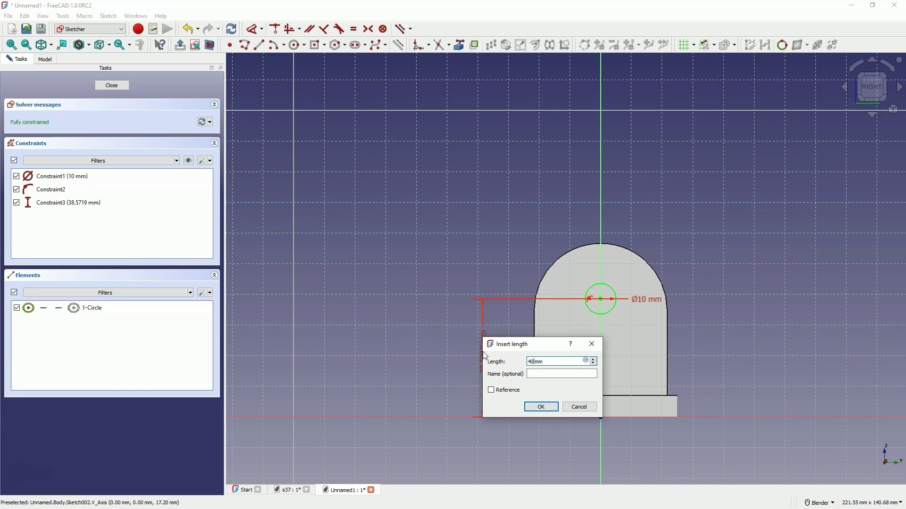
pyautogui.press('Return')
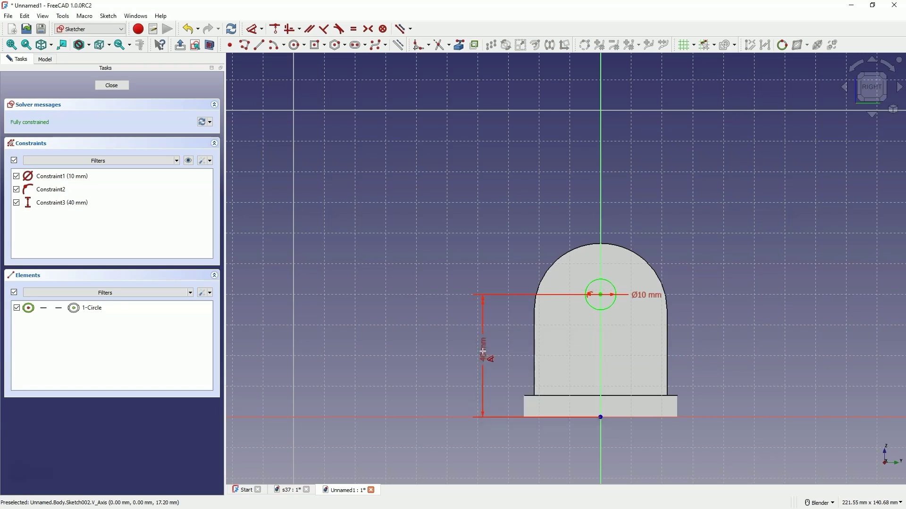
pyautogui.click(113, 86)
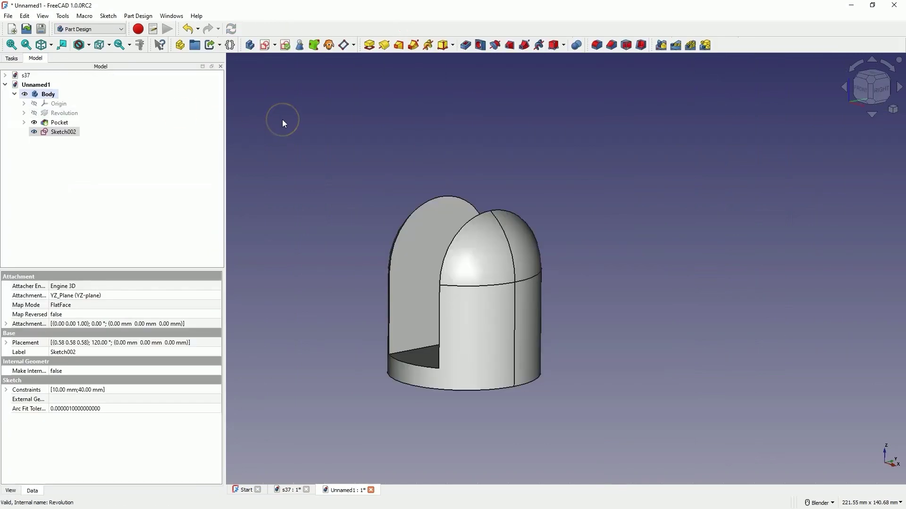
# Step: Pocket the circle sketch with Through all and Symmetric to plane to cut holes through both upright walls
pyautogui.moveTo(284, 123); pyautogui.dragTo(412, 298, button='middle')
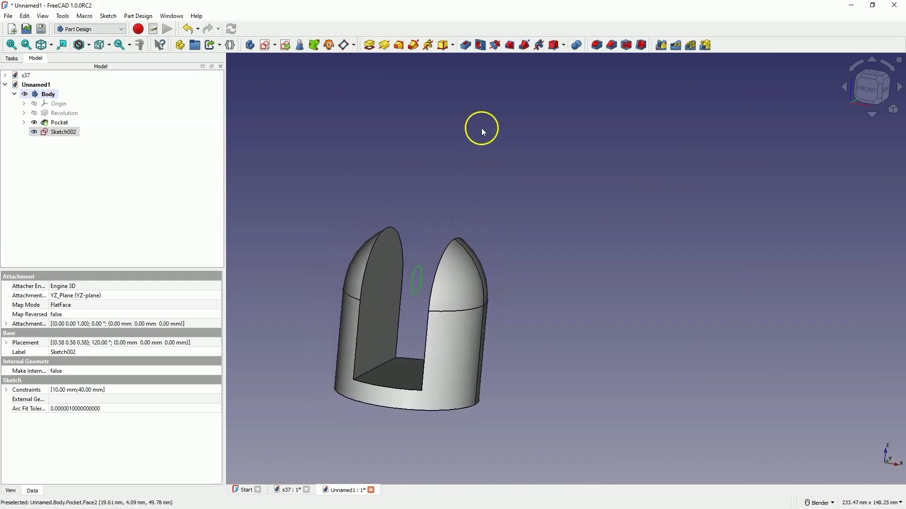
pyautogui.click(465, 46)
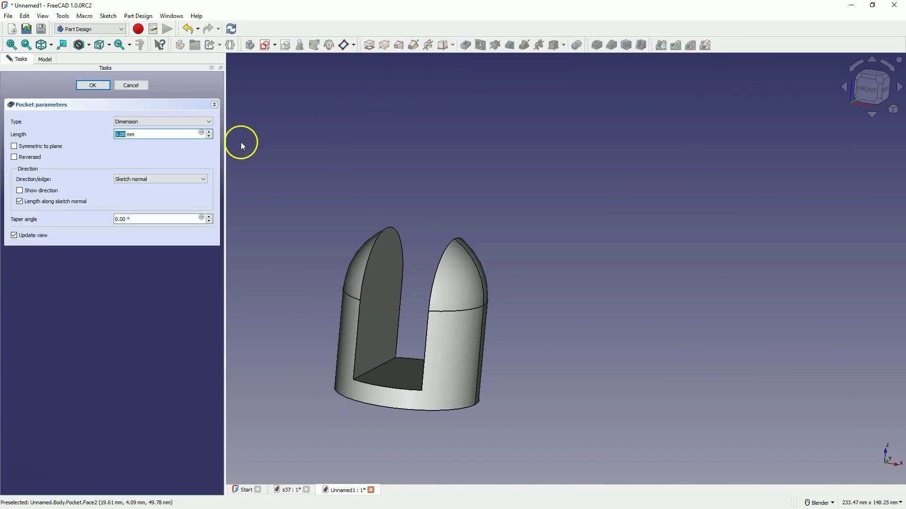
pyautogui.click(138, 121)
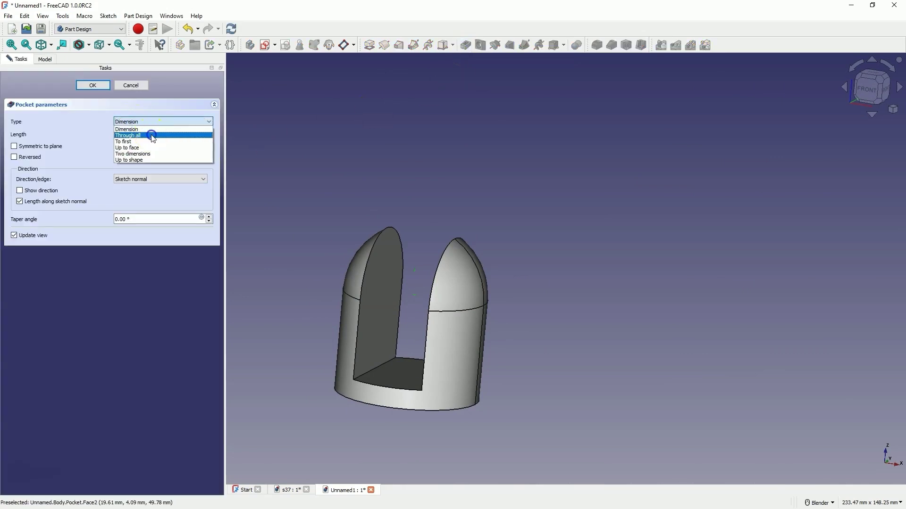
pyautogui.click(151, 135)
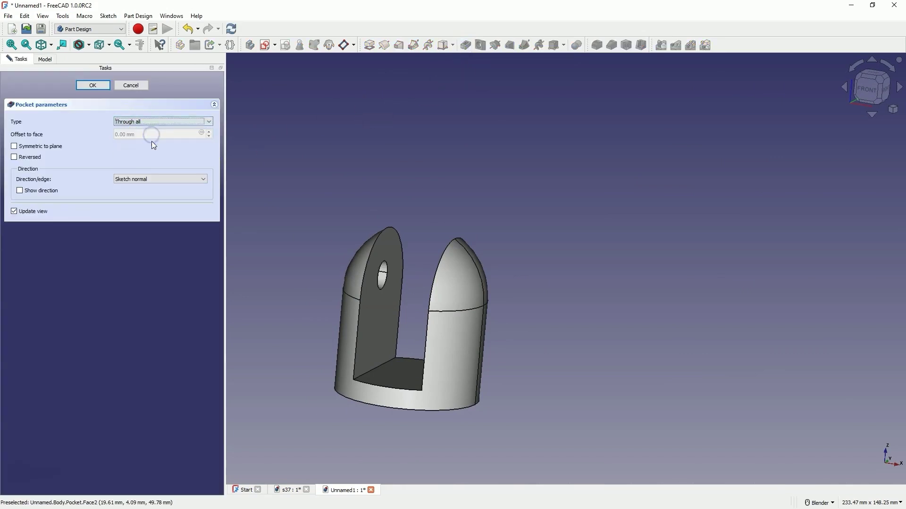
pyautogui.click(15, 148)
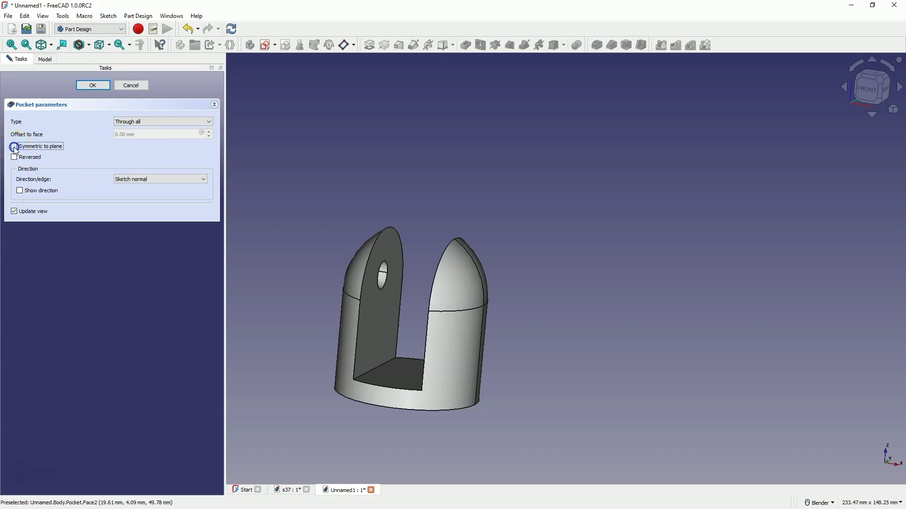
pyautogui.moveTo(465, 215); pyautogui.dragTo(361, 234, button='middle')
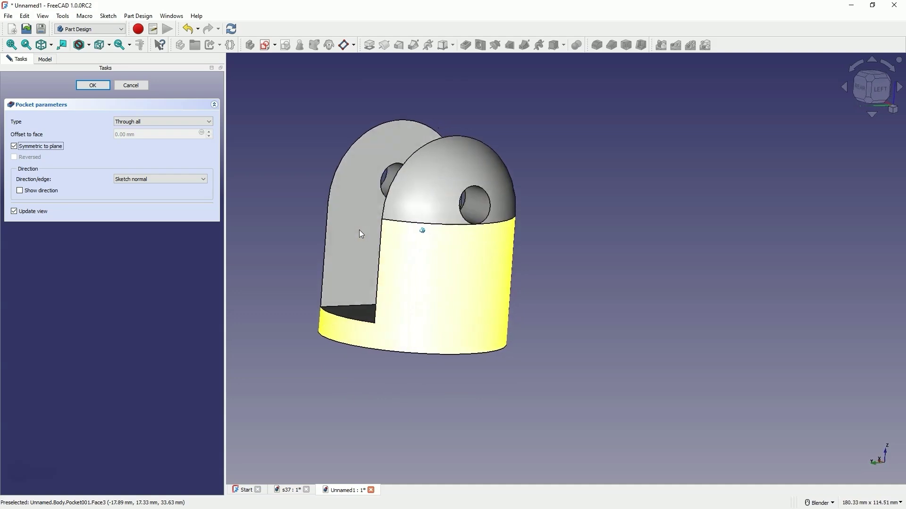
pyautogui.click(92, 87)
# Step: Chamfer the slot's two inner wall faces and its floor face with an equal distance of 2 mm
pyautogui.scroll(-2, 522, 192)
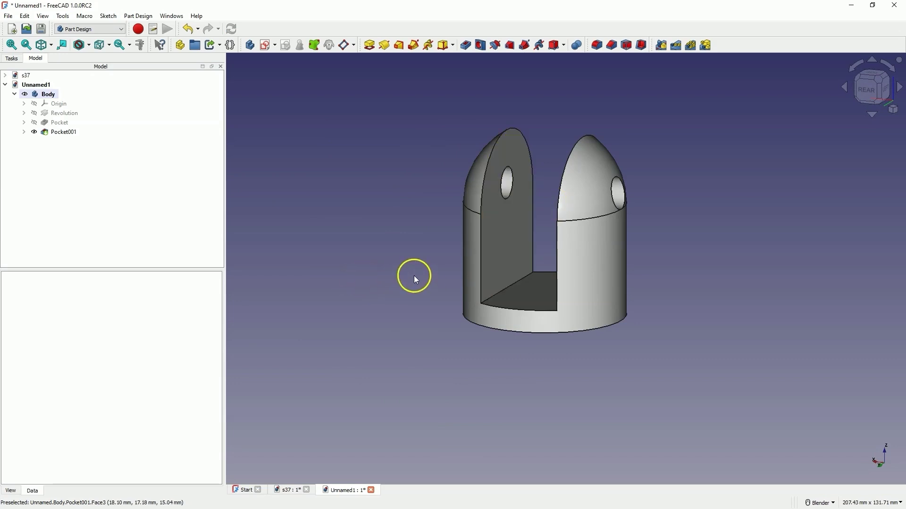
pyautogui.click(502, 241)
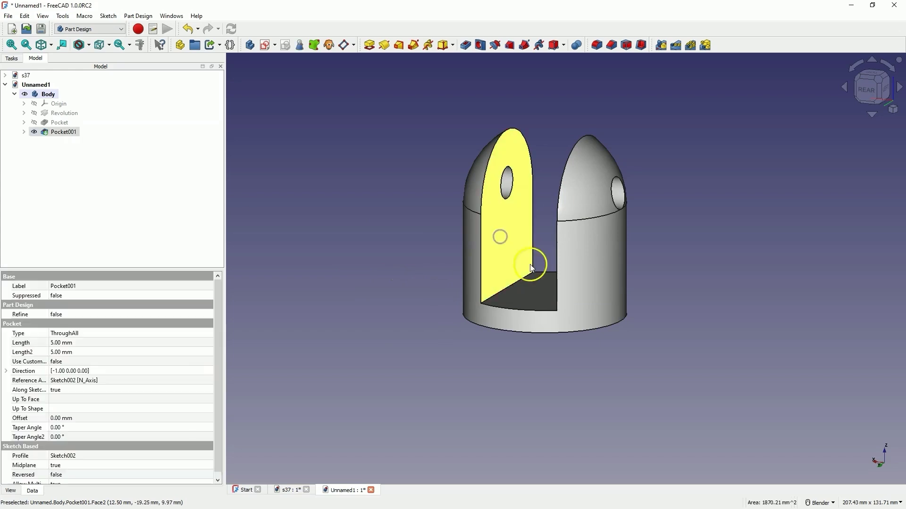
pyautogui.click(536, 292)
pyautogui.moveTo(537, 293); pyautogui.dragTo(575, 269, button='middle')
pyautogui.keyDown('ctrl'); pyautogui.click(569, 251); pyautogui.keyUp('ctrl')
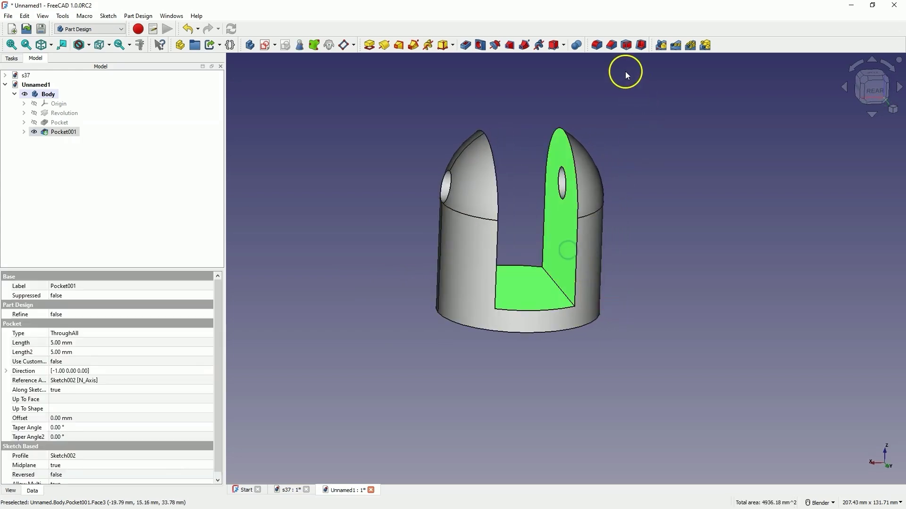
pyautogui.click(611, 45)
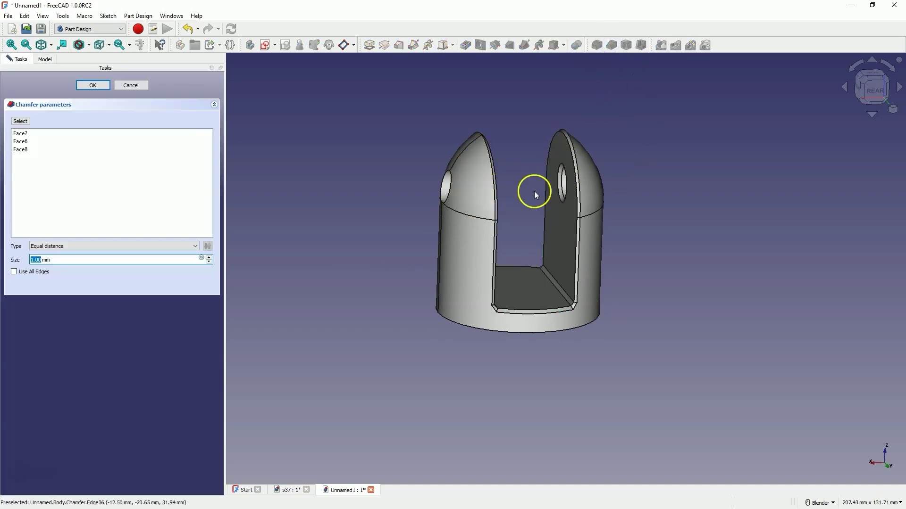
pyautogui.scroll(1, 67, 261)
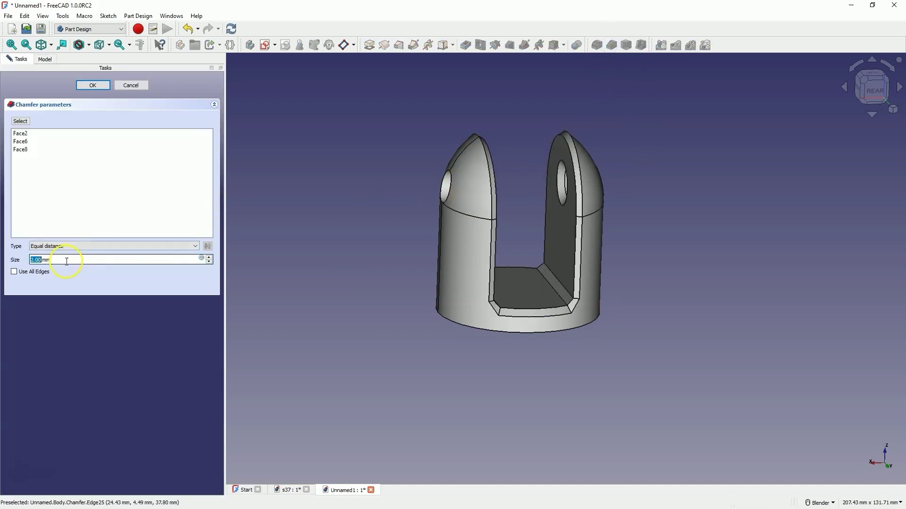
pyautogui.click(93, 85)
# Step: Chamfer the outer edges of the holes on both side walls with an equal distance of 2 mm
pyautogui.moveTo(681, 139); pyautogui.dragTo(417, 156, button='middle')
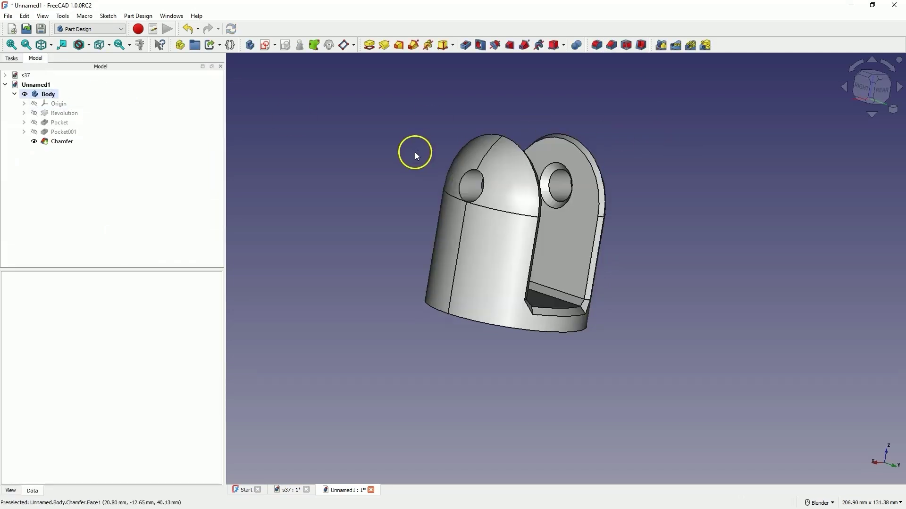
pyautogui.click(464, 179)
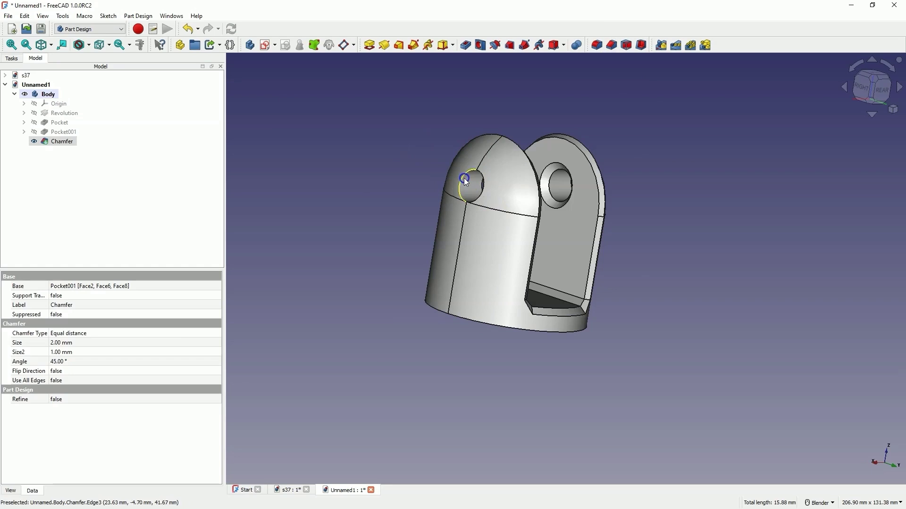
pyautogui.click(481, 195)
pyautogui.moveTo(592, 176); pyautogui.dragTo(547, 207, button='middle')
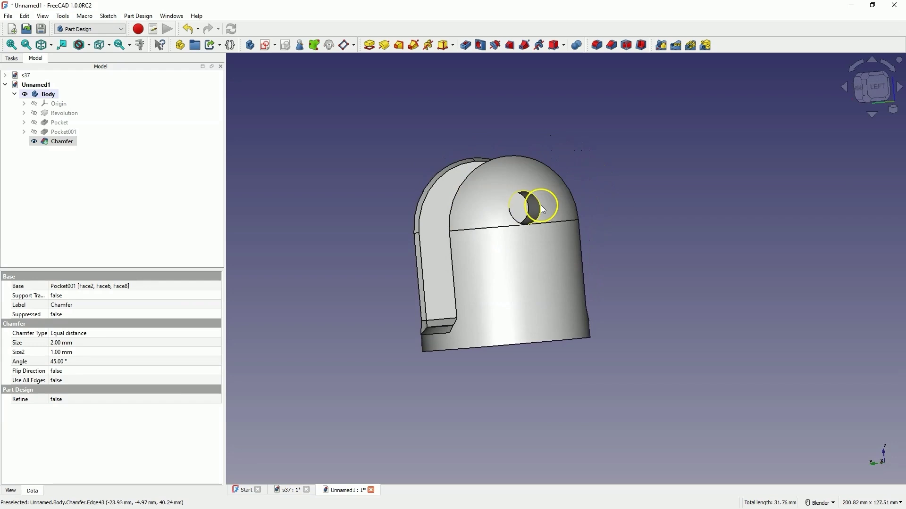
pyautogui.click(540, 205)
pyautogui.click(514, 218)
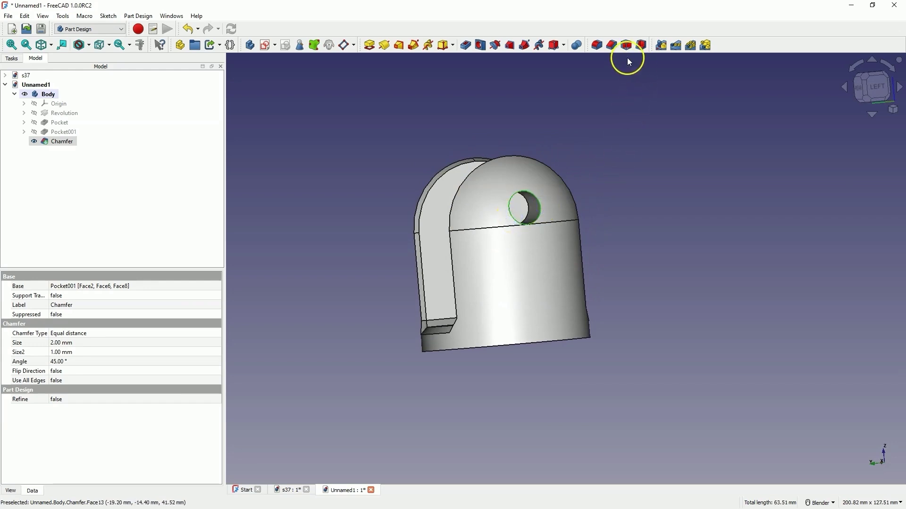
pyautogui.click(611, 46)
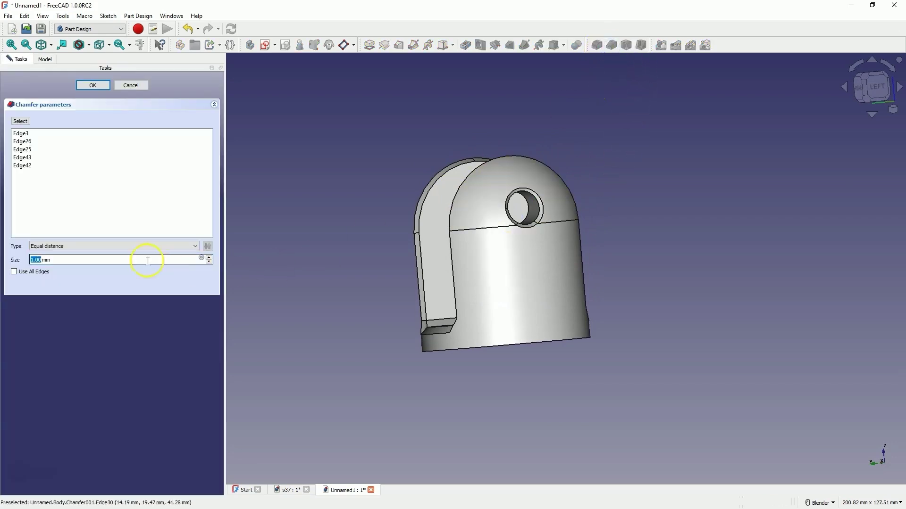
pyautogui.scroll(1, 62, 257)
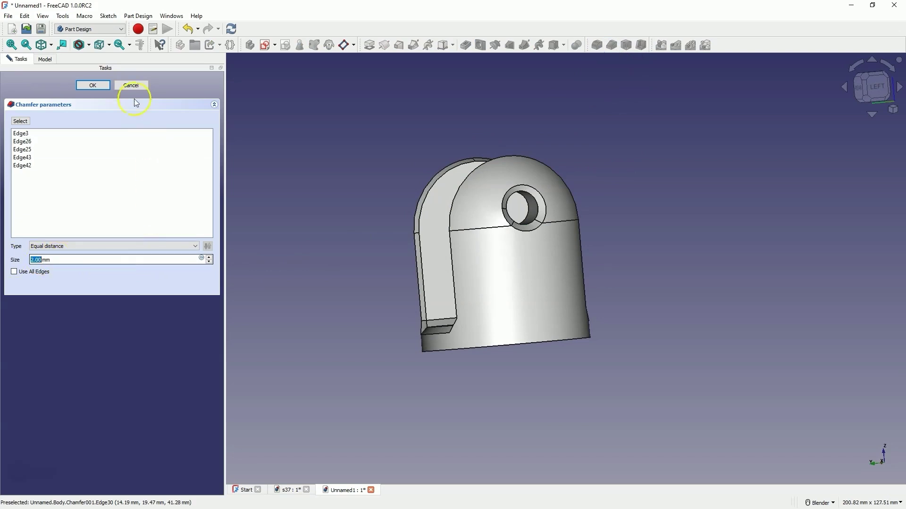
pyautogui.click(99, 85)
# Step: Chamfer the rim of the circular bottom face by 2 mm
pyautogui.moveTo(453, 126); pyautogui.dragTo(526, 364, button='middle')
pyautogui.click(502, 373)
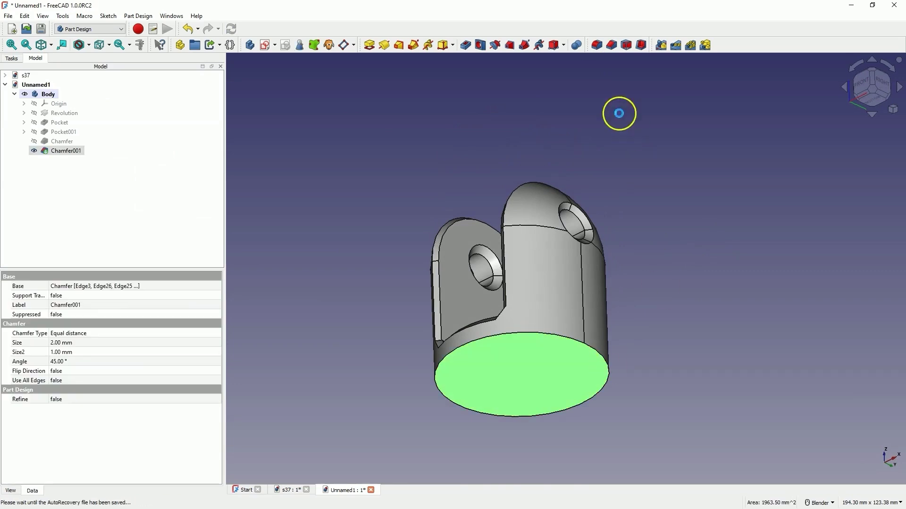
pyautogui.click(609, 52)
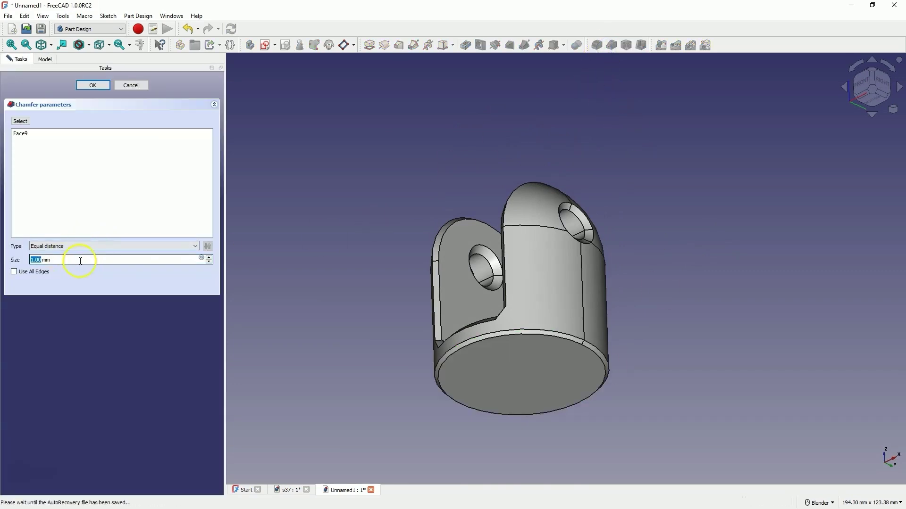
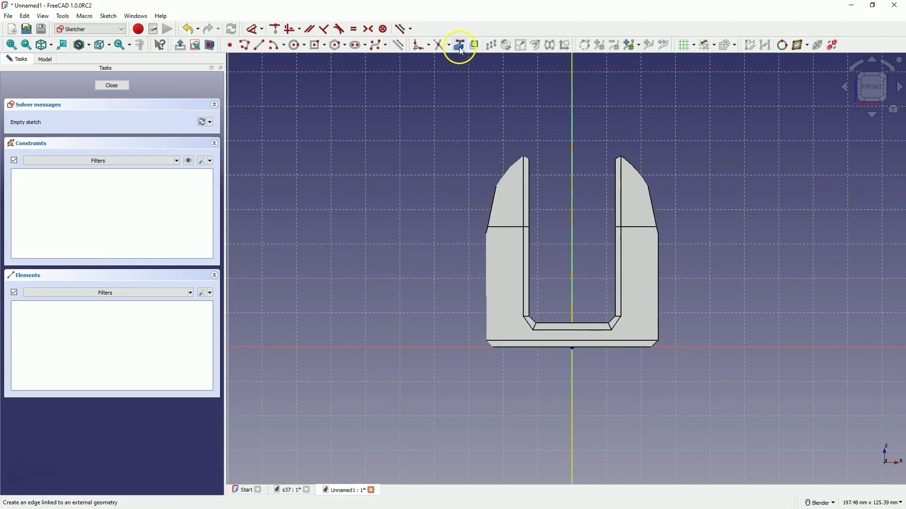
# Step: Link the upper edge of the bottom chamfer into the sketch as external geometry, and turn on the section view
pyautogui.click(459, 45)
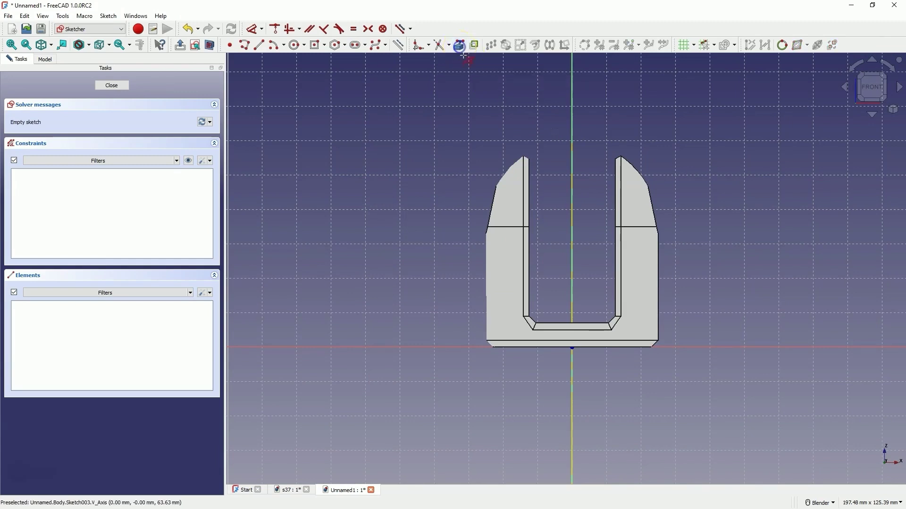
pyautogui.click(586, 341)
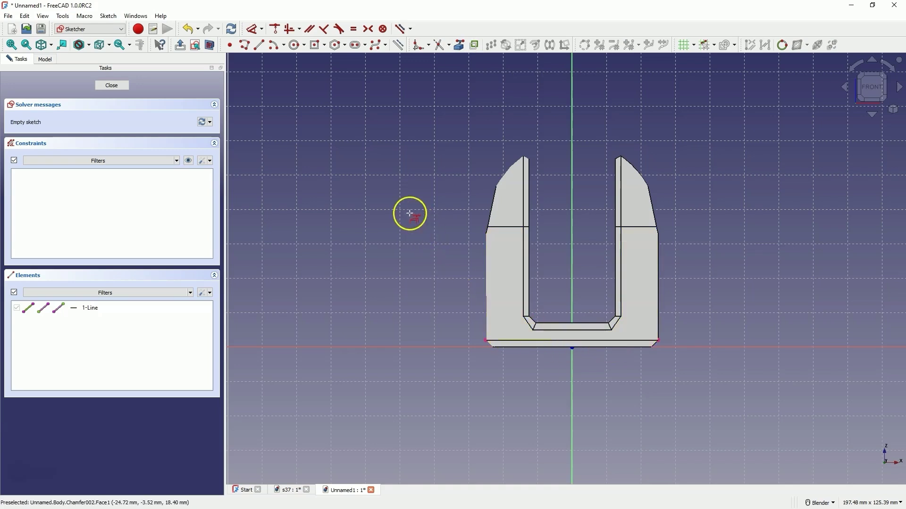
pyautogui.rightClick(392, 207)
pyautogui.click(108, 15)
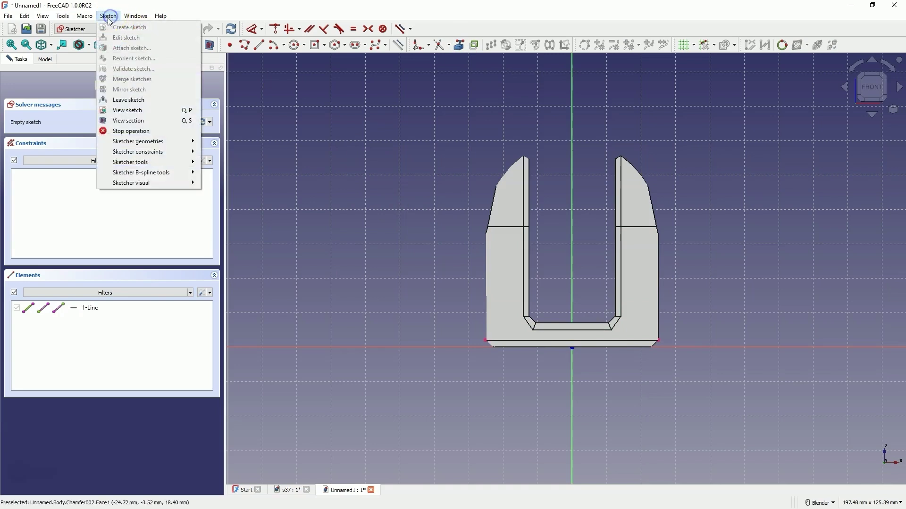
pyautogui.click(129, 122)
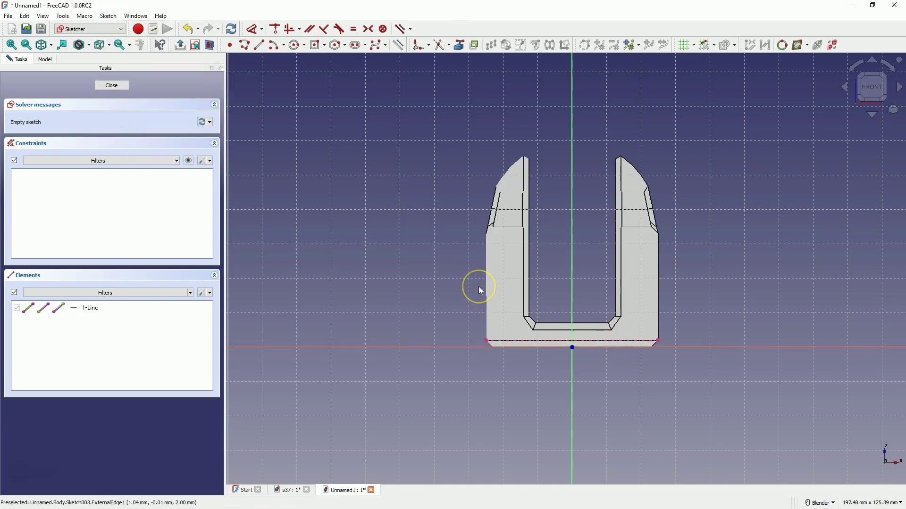
# Step: Draw a rectangle centred on the origin, about 24 mm wide and 4 mm high, with its upper corner on the linked edge
pyautogui.click(316, 45)
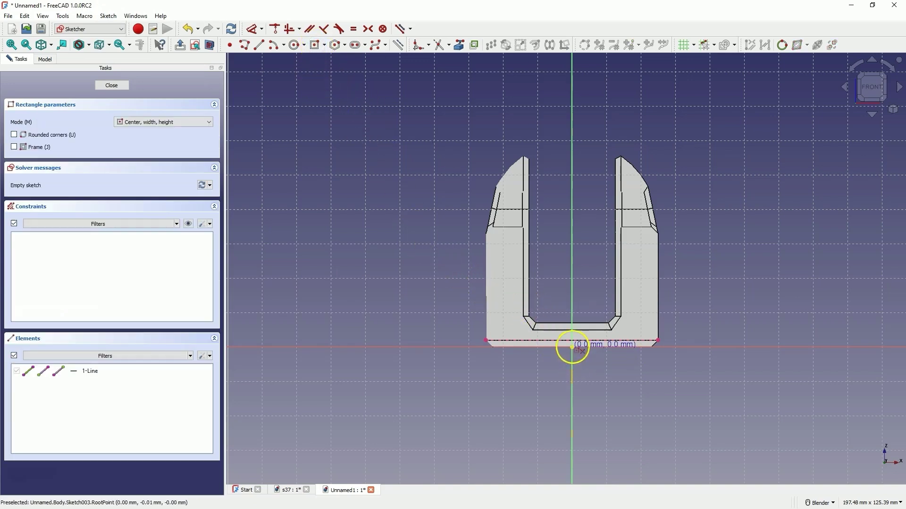
pyautogui.click(573, 347)
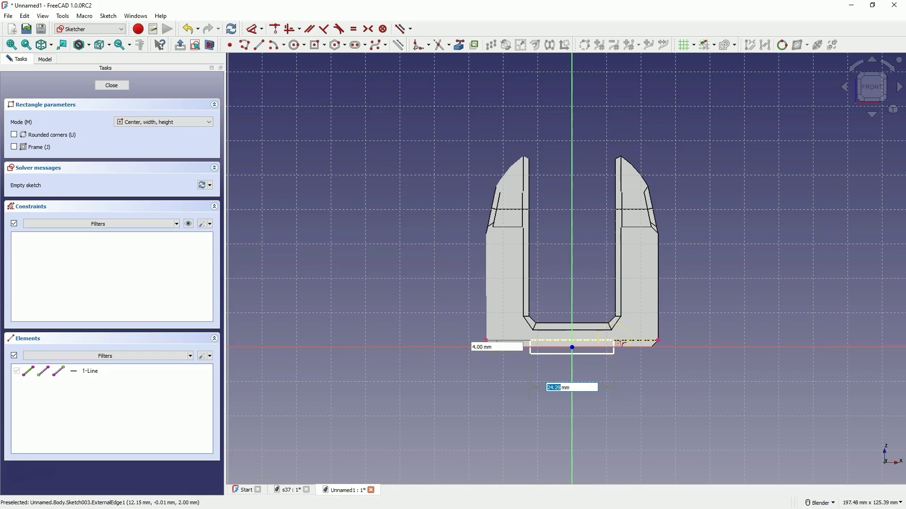
pyautogui.click(614, 340)
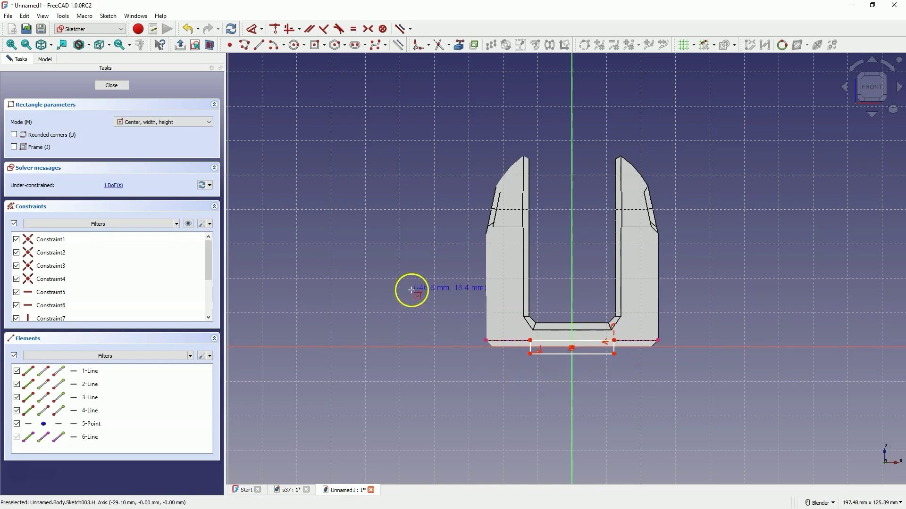
pyautogui.rightClick(367, 222)
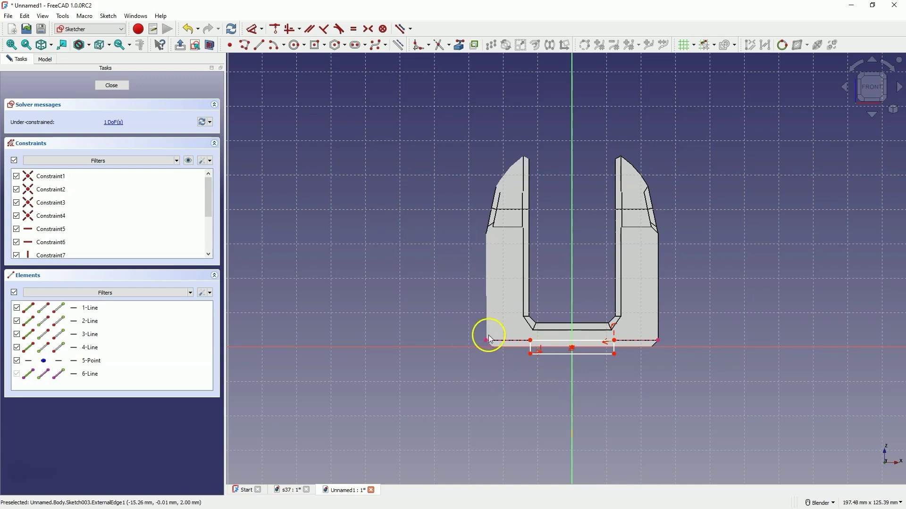
# Step: Dimension the rectangle's width as 20 mm and close the sketch
pyautogui.click(589, 355)
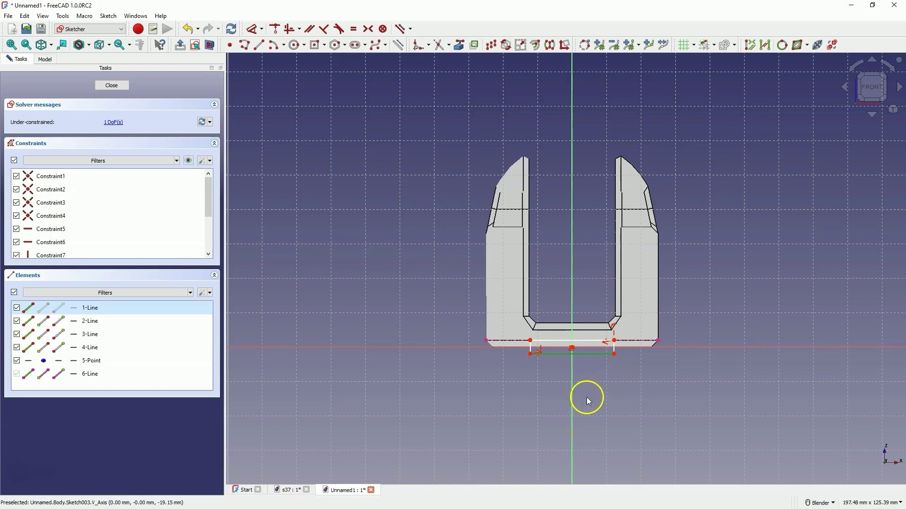
pyautogui.press('d')
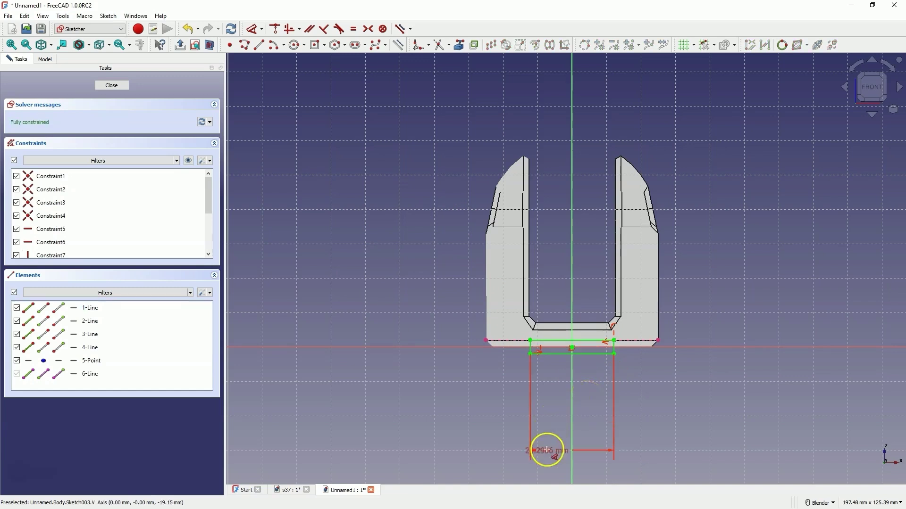
pyautogui.click(562, 400)
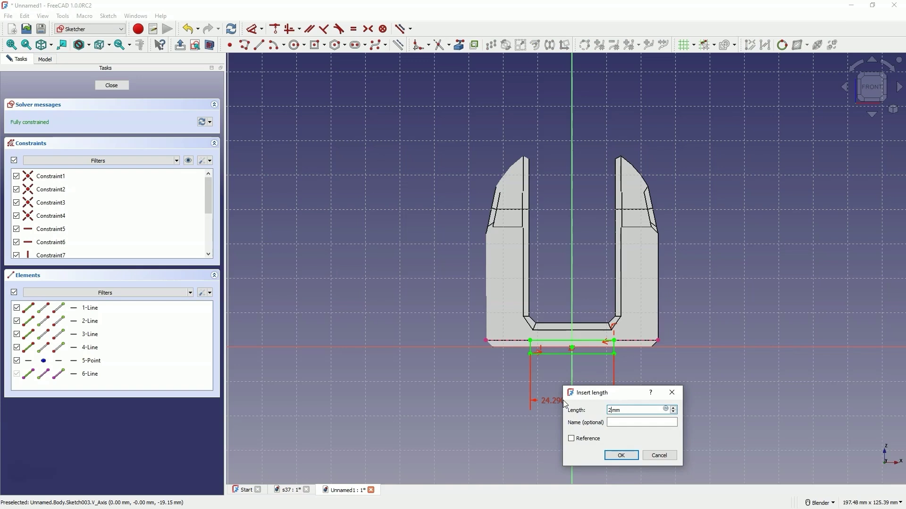
pyautogui.write('20')
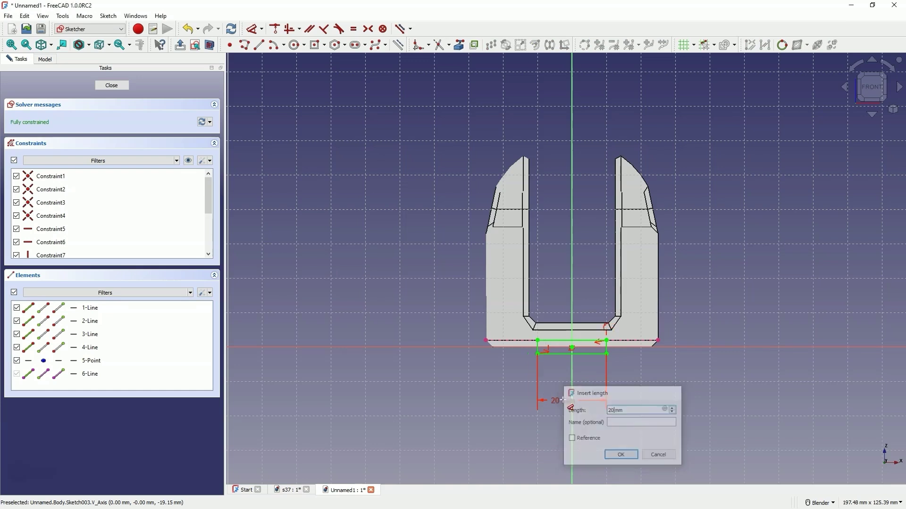
pyautogui.press('Return')
pyautogui.click(644, 387)
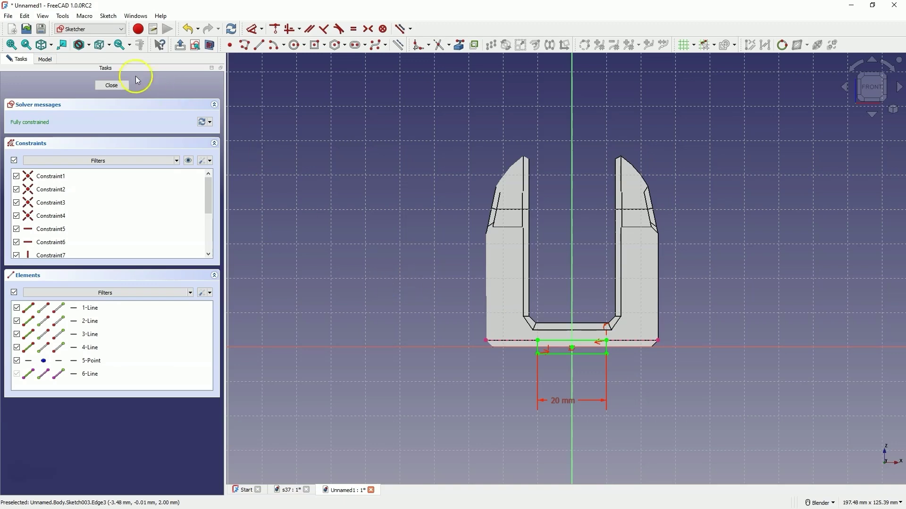
pyautogui.click(112, 86)
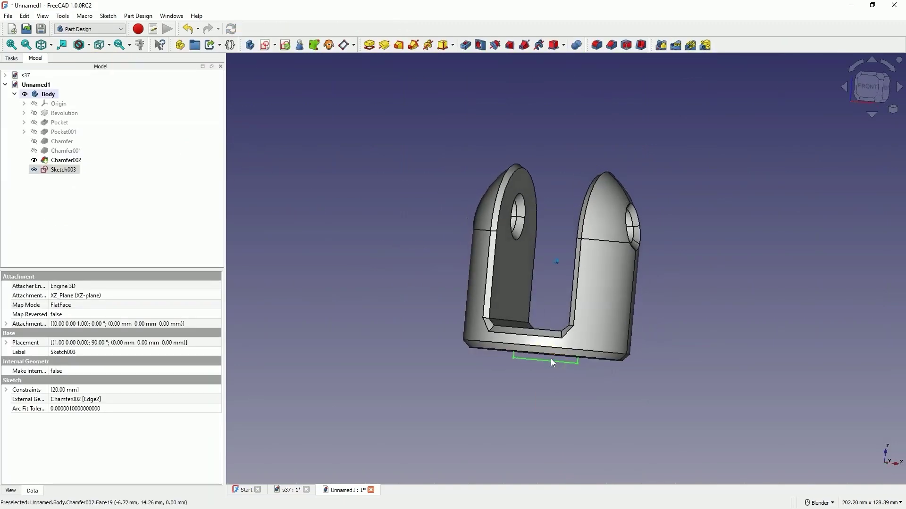
# Step: Pocket the rectangle sketch with Through all and Symmetric to plane to cut a groove across the bottom face
pyautogui.click(461, 343)
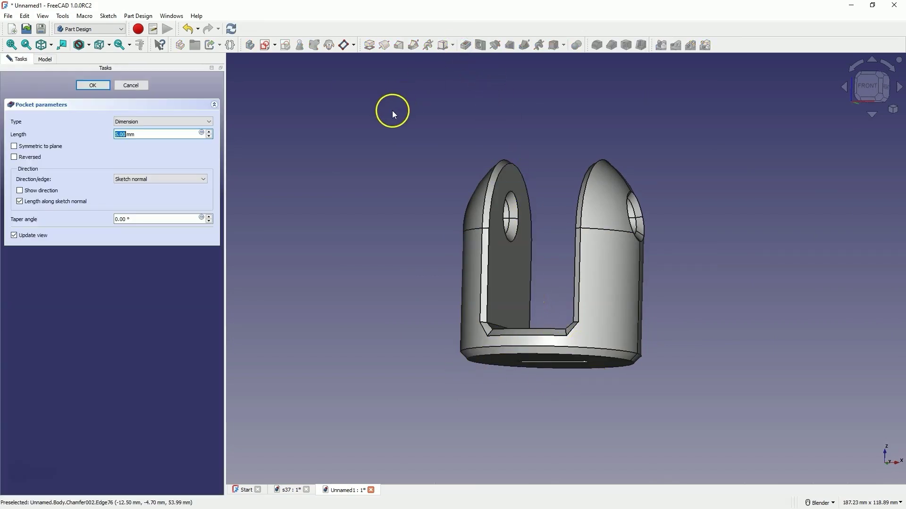
pyautogui.moveTo(392, 110); pyautogui.dragTo(388, 154, button='middle')
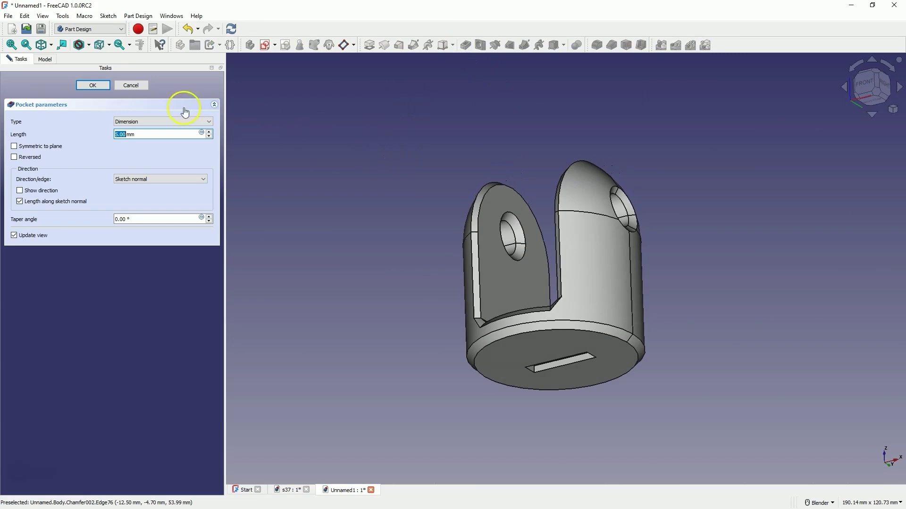
pyautogui.click(159, 122)
pyautogui.click(142, 135)
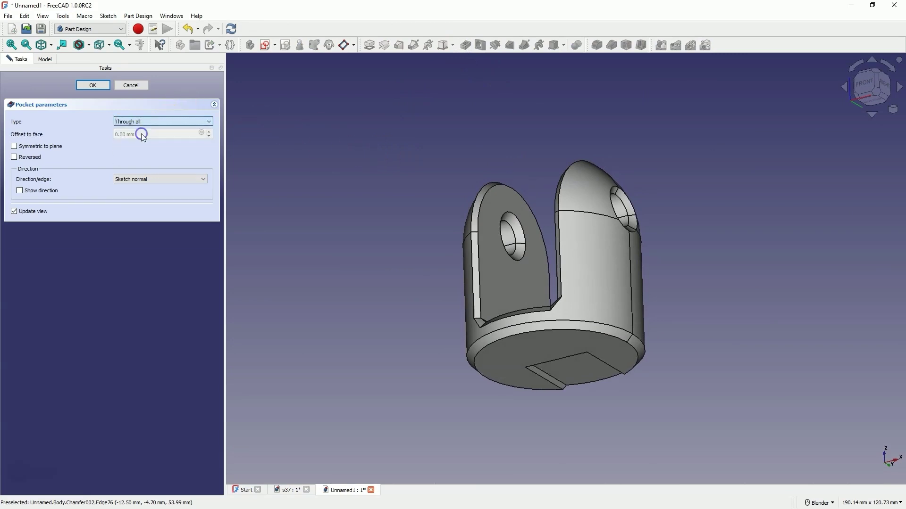
pyautogui.click(51, 150)
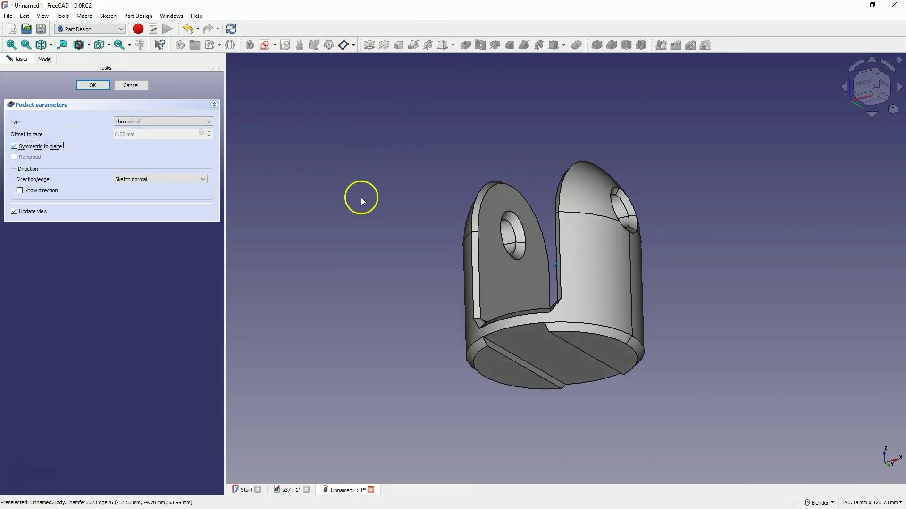
pyautogui.moveTo(361, 197); pyautogui.dragTo(322, 190, button='middle')
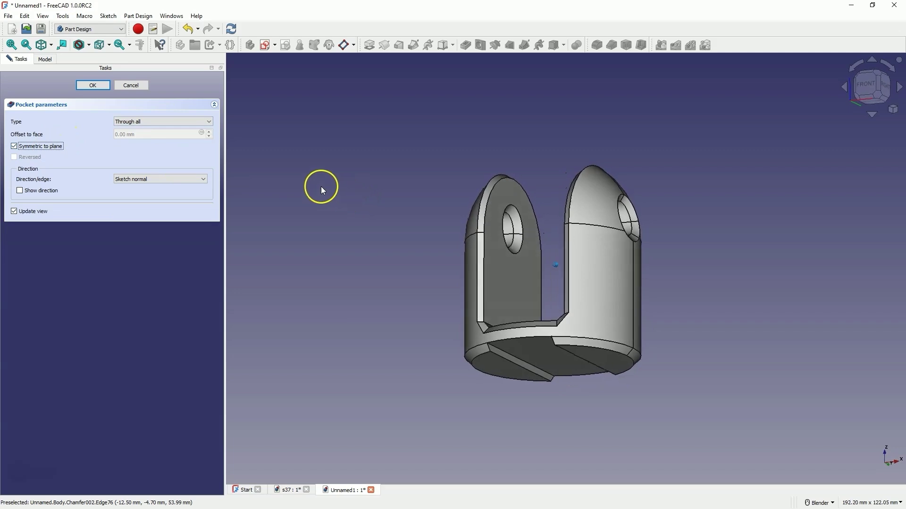
pyautogui.click(92, 85)
# Step: Chamfer the two long lower edges of the bottom groove with an equal distance of 1 mm
pyautogui.moveTo(483, 201); pyautogui.dragTo(473, 202, button='middle')
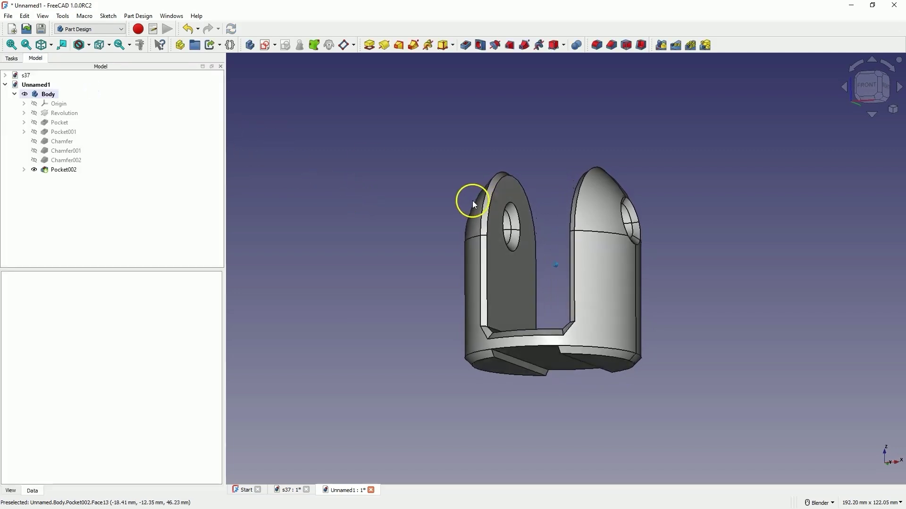
pyautogui.click(522, 358)
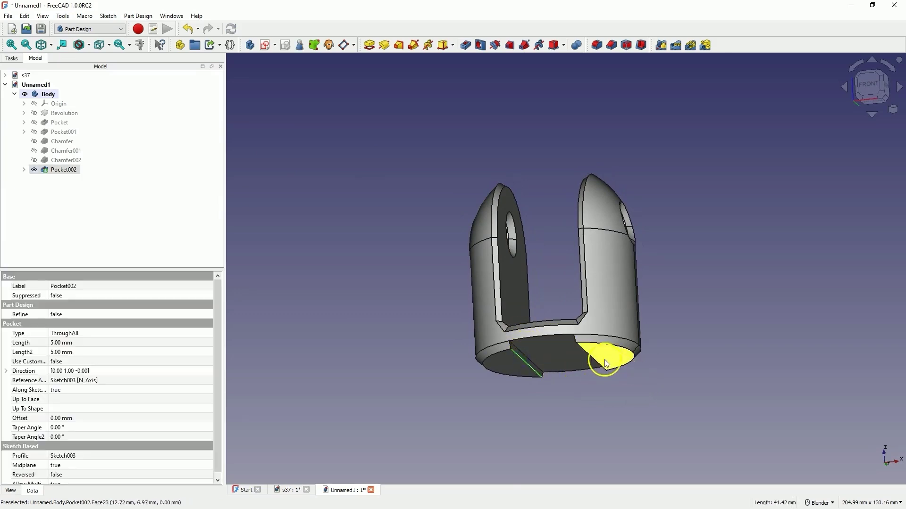
pyautogui.keyDown('ctrl'); pyautogui.click(589, 356); pyautogui.keyUp('ctrl')
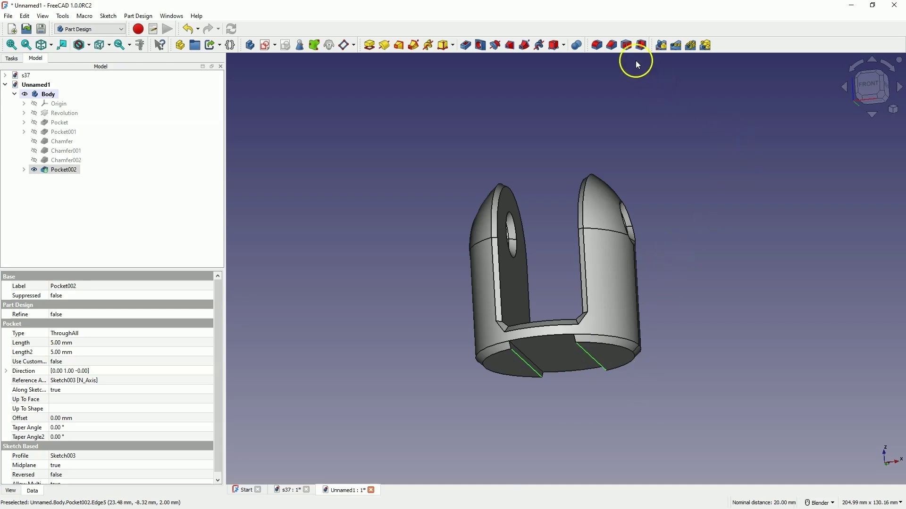
pyautogui.click(609, 47)
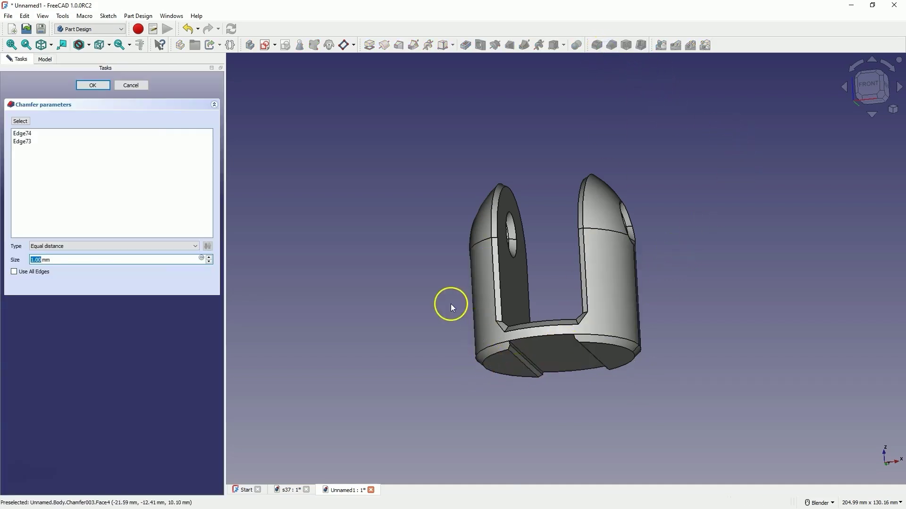
pyautogui.click(97, 85)
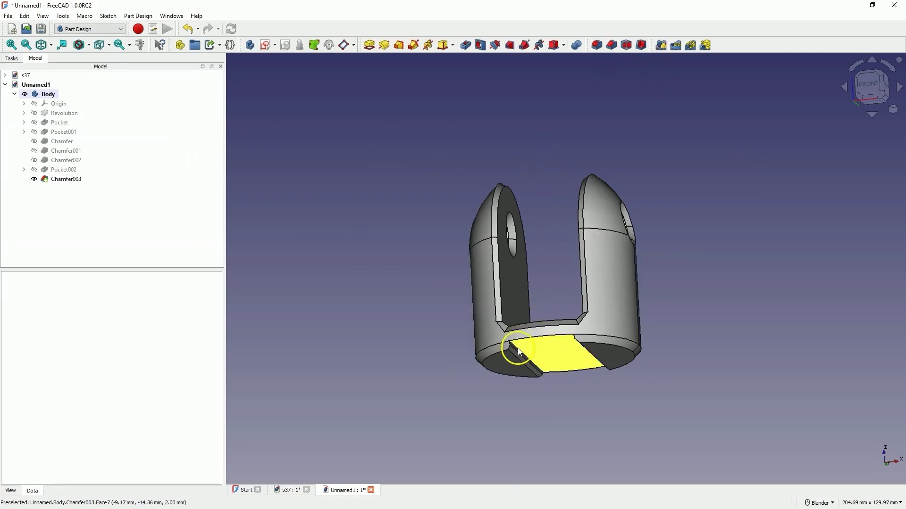
# Step: Pad the two bottom faces on either side of the groove downward by 10 mm
pyautogui.click(513, 364)
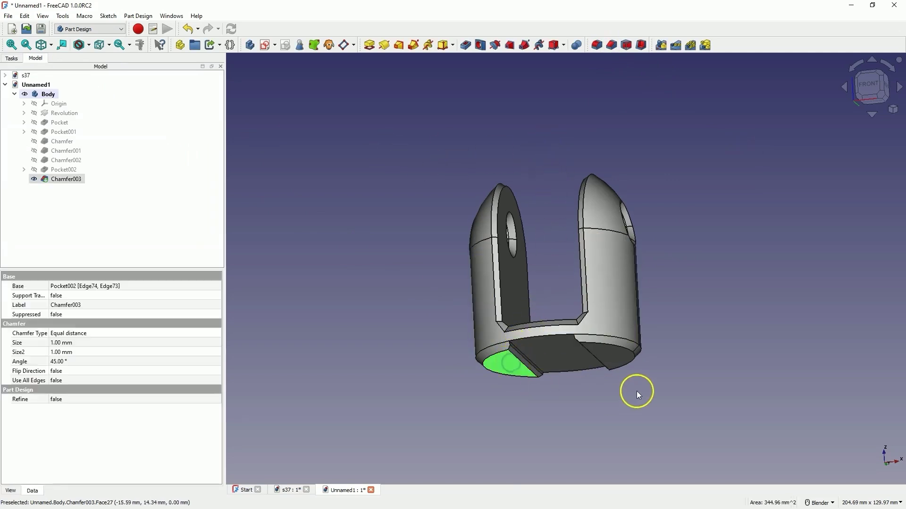
pyautogui.keyDown('ctrl'); pyautogui.click(606, 356); pyautogui.keyUp('ctrl')
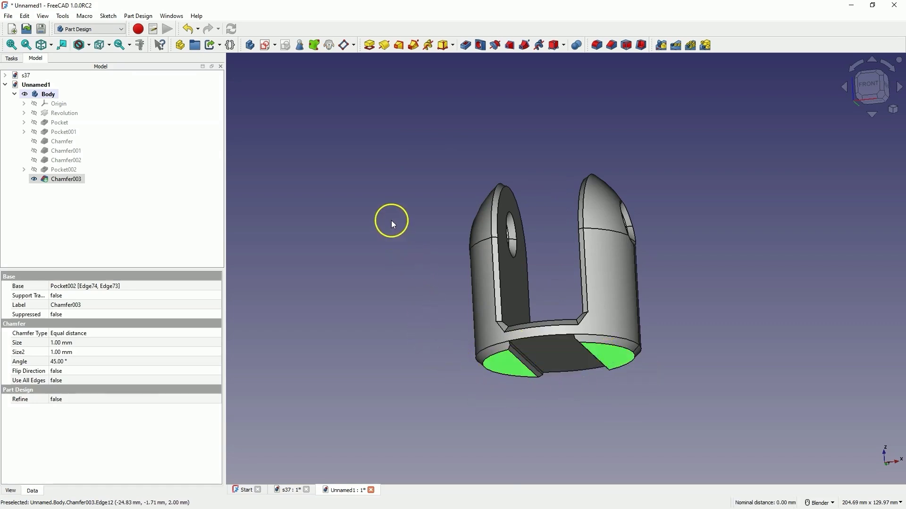
pyautogui.click(369, 46)
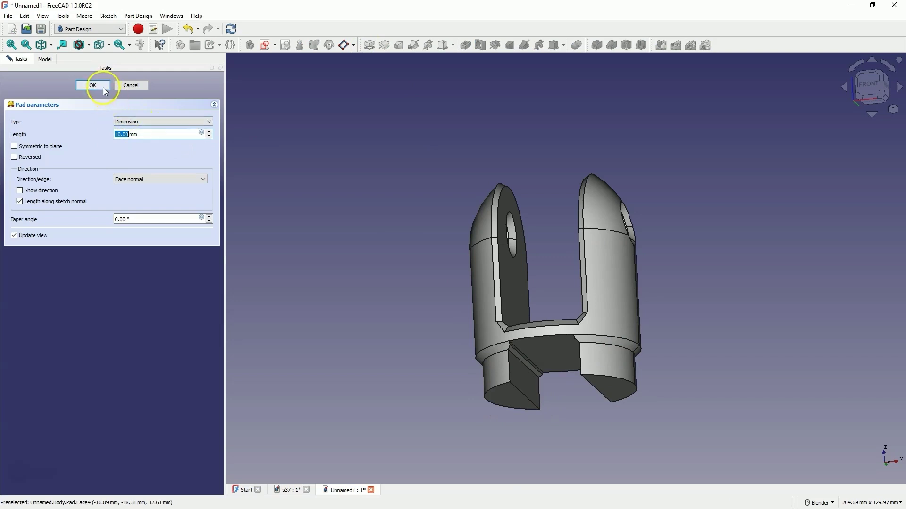
# Step: Chamfer all edges around the end faces of the two padded legs with an equal distance of 2 mm
pyautogui.moveTo(480, 200); pyautogui.dragTo(412, 194, button='middle')
pyautogui.click(490, 388)
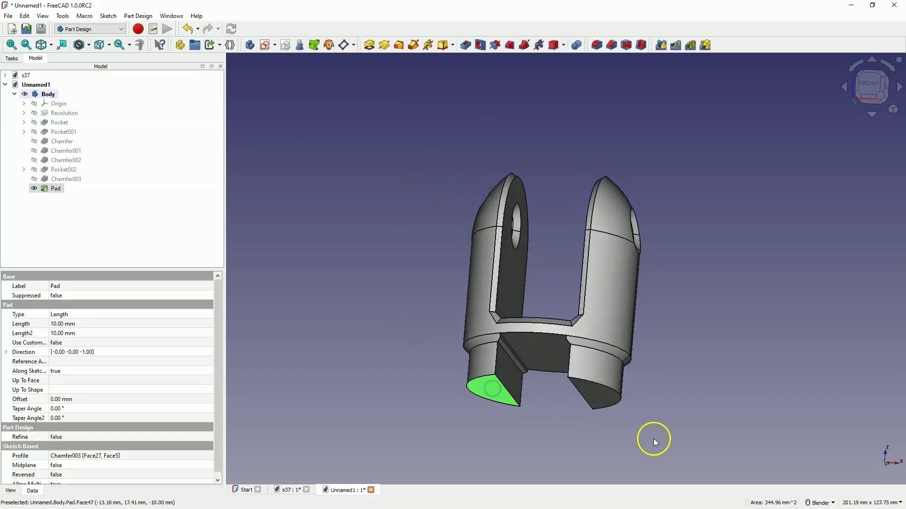
pyautogui.keyDown('ctrl'); pyautogui.click(593, 394); pyautogui.keyUp('ctrl')
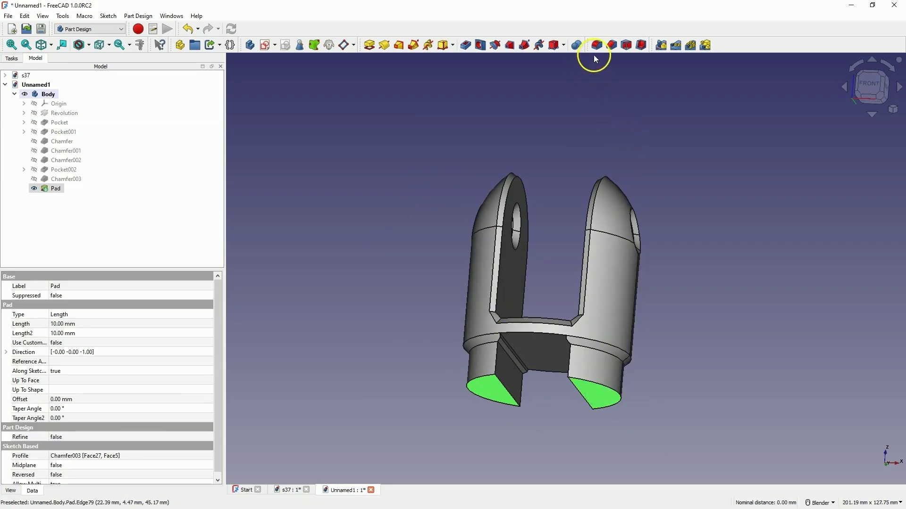
pyautogui.click(612, 44)
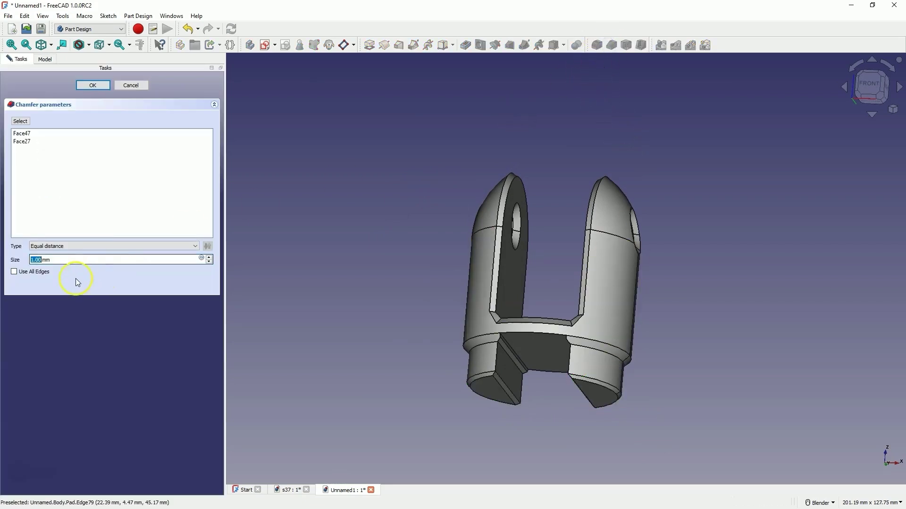
pyautogui.scroll(1, 45, 259)
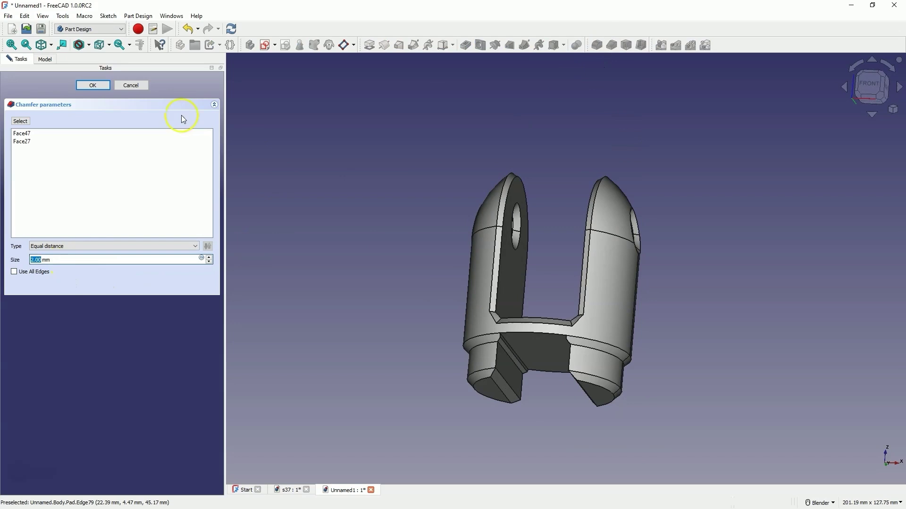
pyautogui.click(93, 85)
pyautogui.scroll(2, 446, 192)
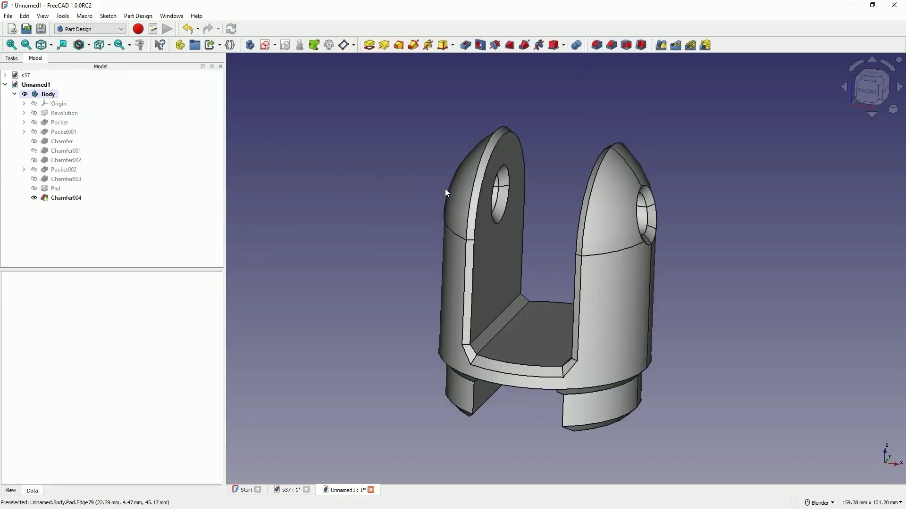
pyautogui.moveTo(447, 192); pyautogui.dragTo(445, 189, button='middle')
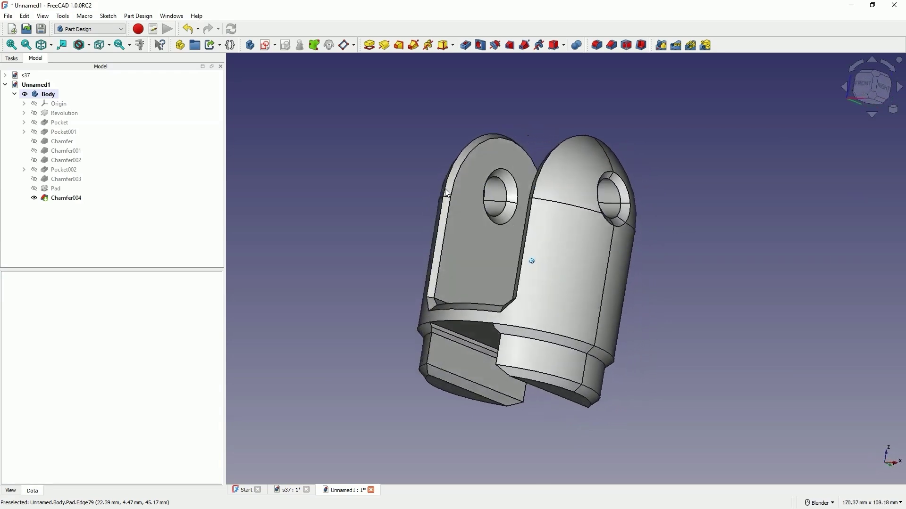